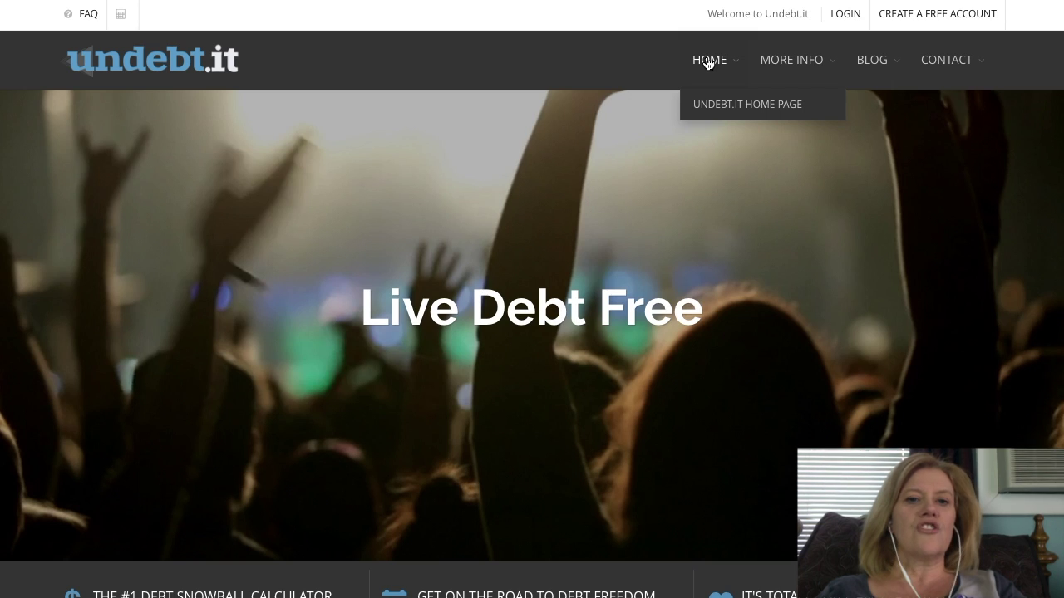
Open the free sign-up form, confirm the password and enter the user's full name.
{"action": "scroll", "coordinate": [667, 330], "scroll_direction": "down", "scroll_amount": 12}
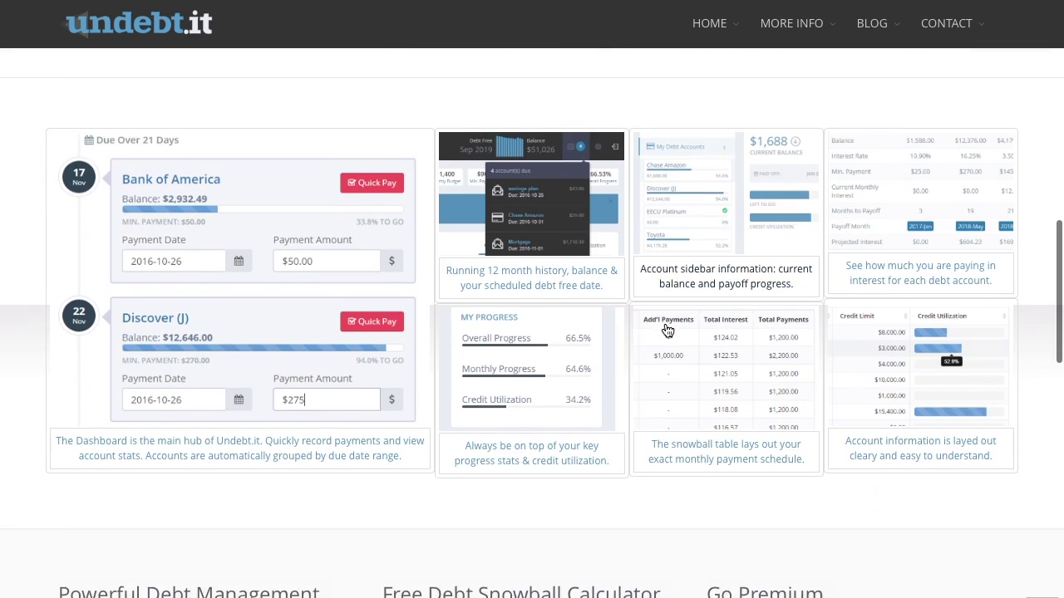
{"action": "scroll", "coordinate": [666, 330], "scroll_direction": "down", "scroll_amount": 11}
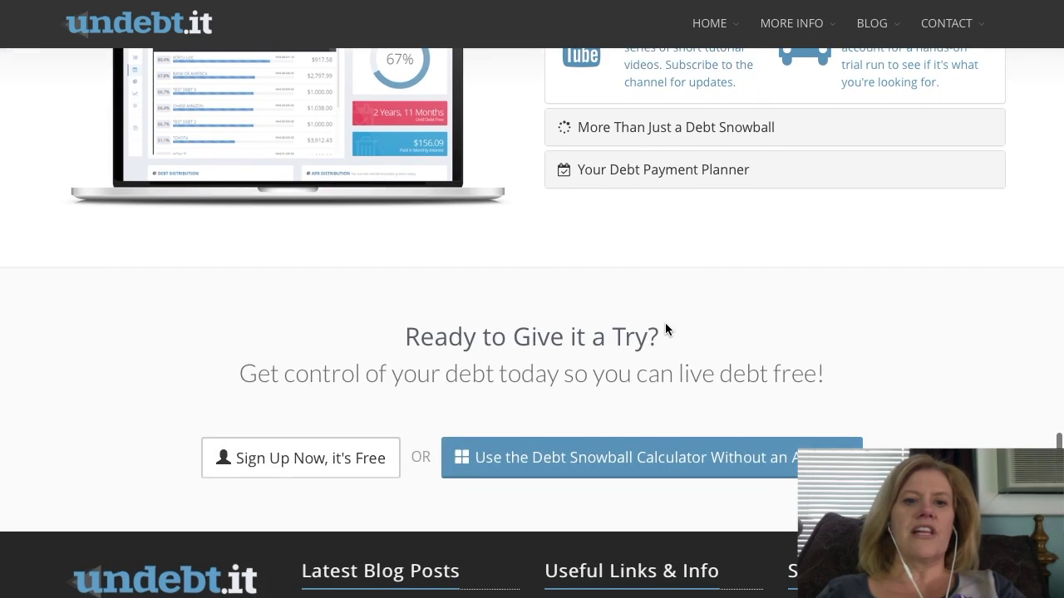
{"action": "left_click", "coordinate": [334, 465]}
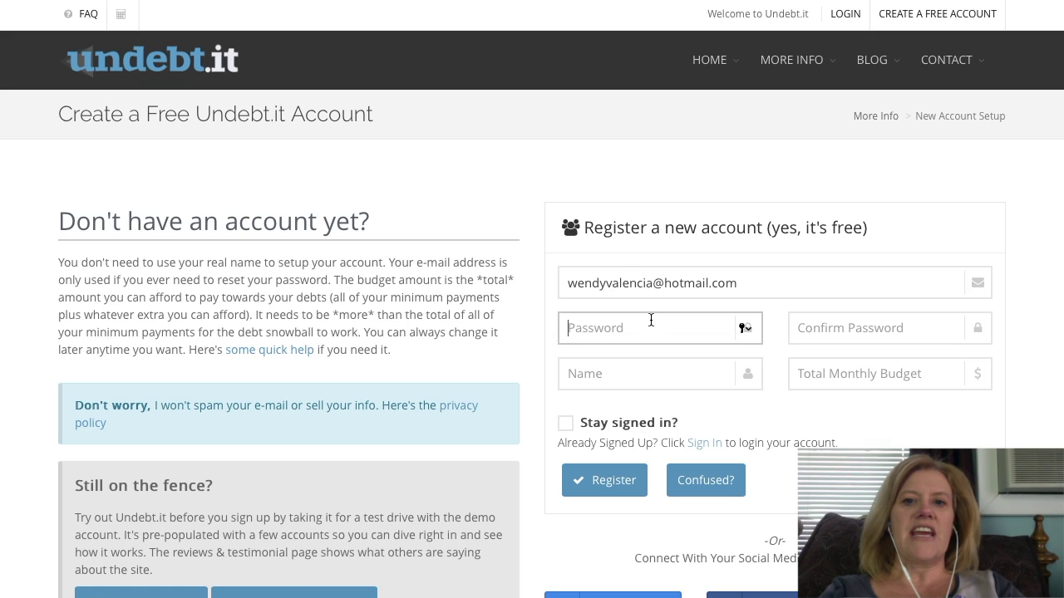
{"action": "key", "text": "Tab"}
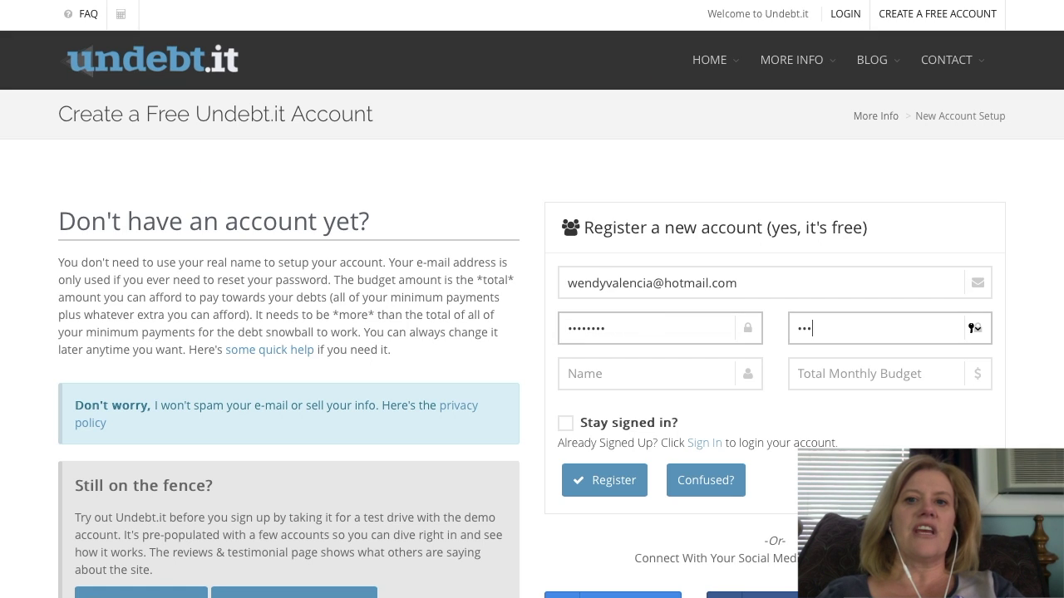
{"action": "left_click", "coordinate": [624, 372]}
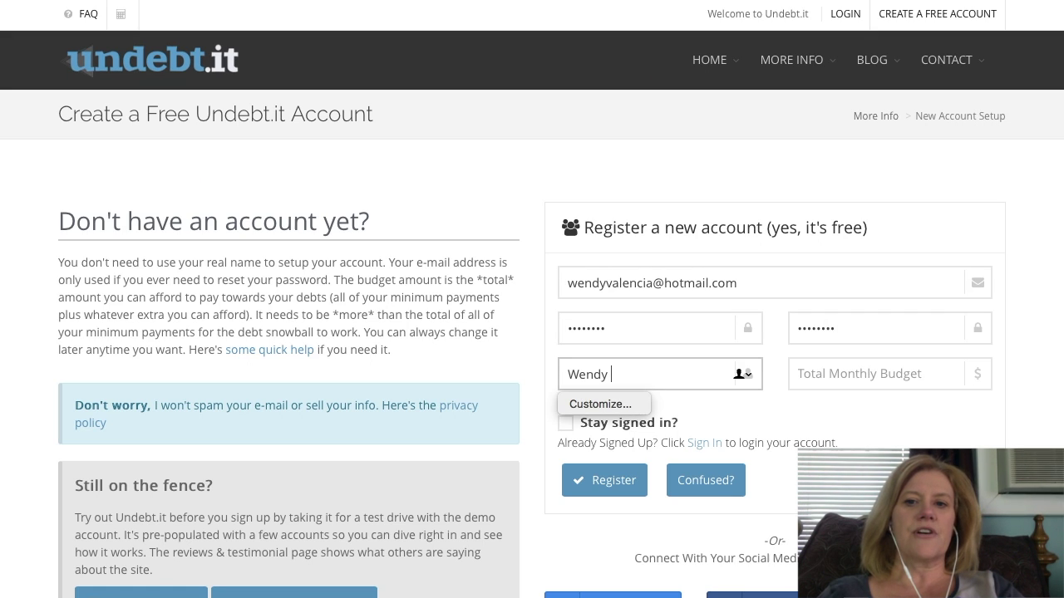
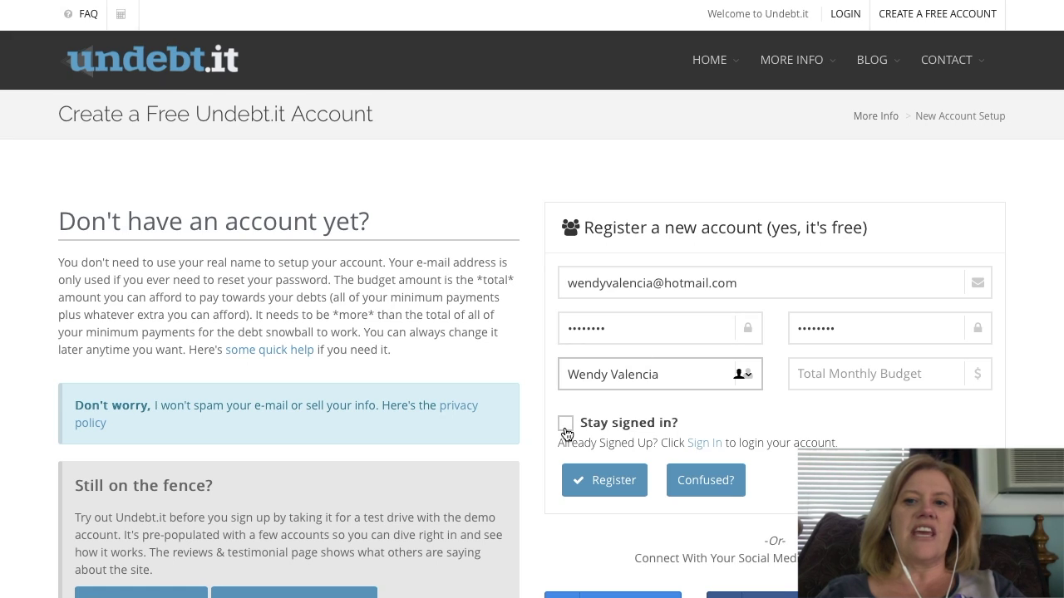
{"action": "left_click", "coordinate": [852, 365]}
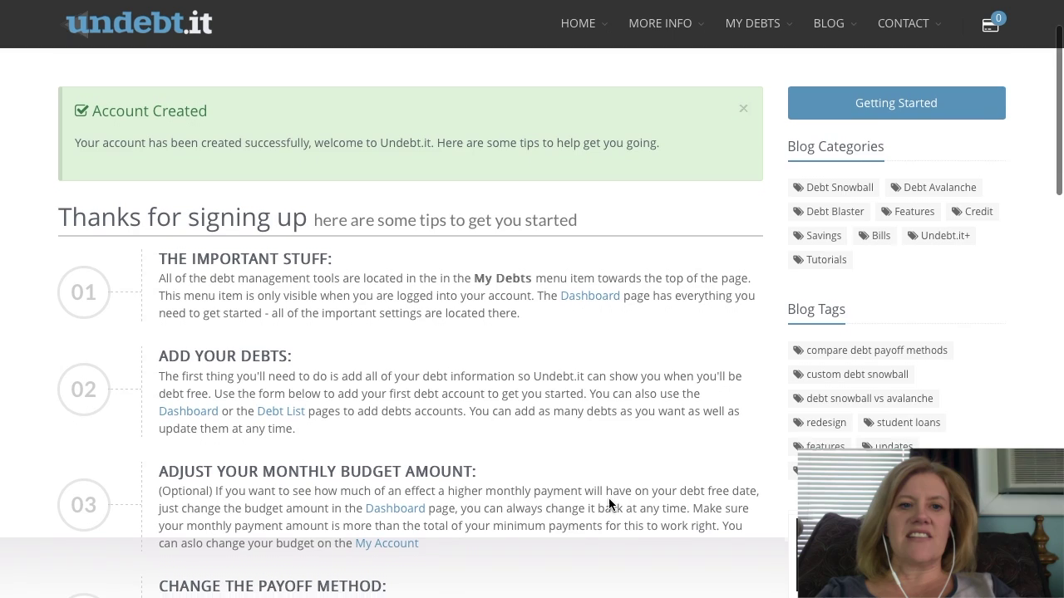
Start a new debt named Visa with a 1500.00 balance and 2000.00 highest balance.
{"action": "scroll", "coordinate": [609, 498], "scroll_direction": "down", "scroll_amount": 6}
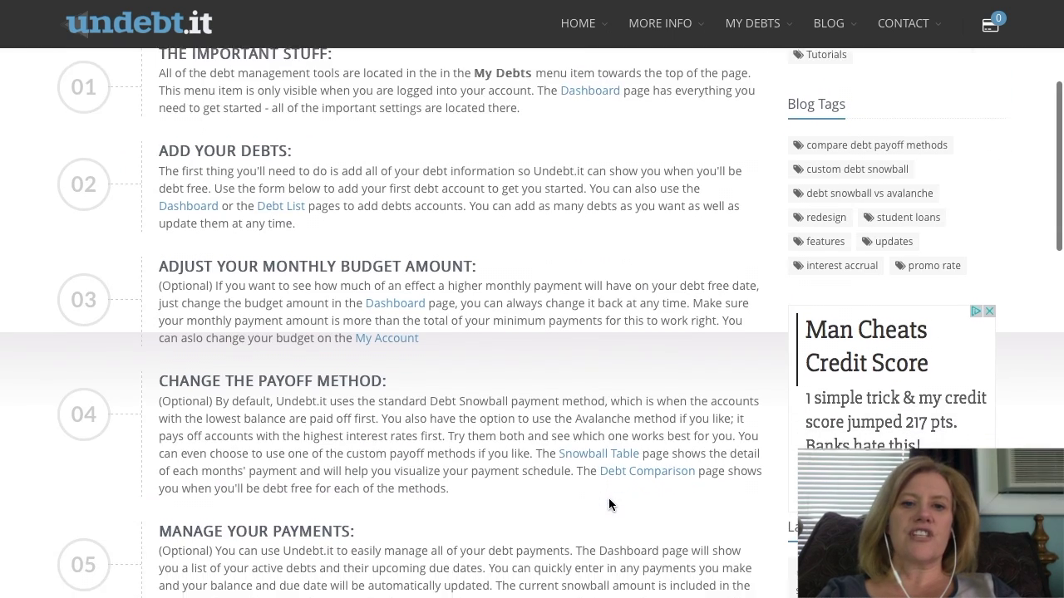
{"action": "scroll", "coordinate": [610, 499], "scroll_direction": "down", "scroll_amount": 5}
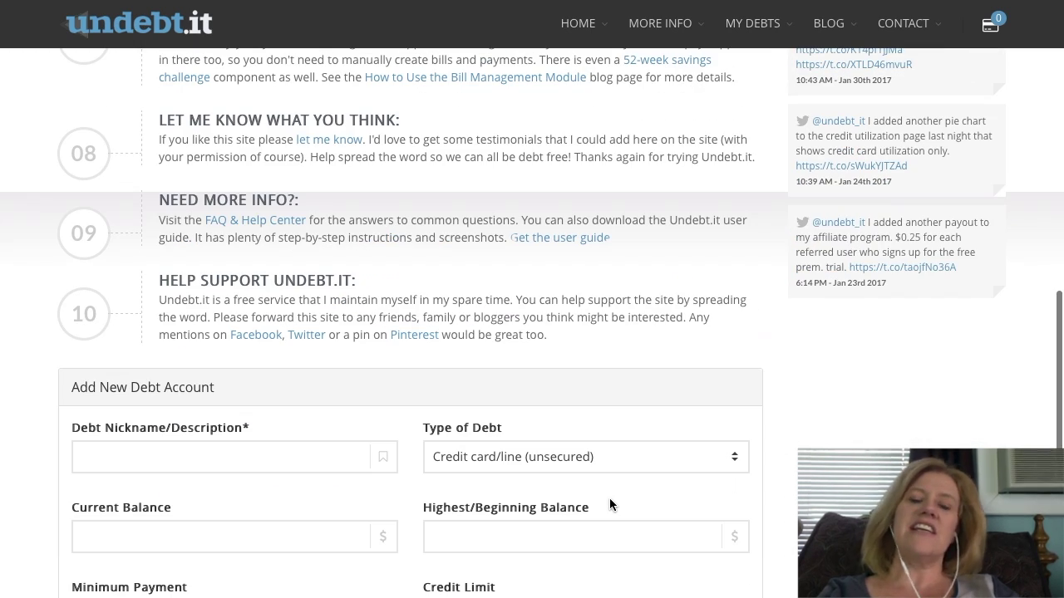
{"action": "scroll", "coordinate": [609, 499], "scroll_direction": "down", "scroll_amount": 1}
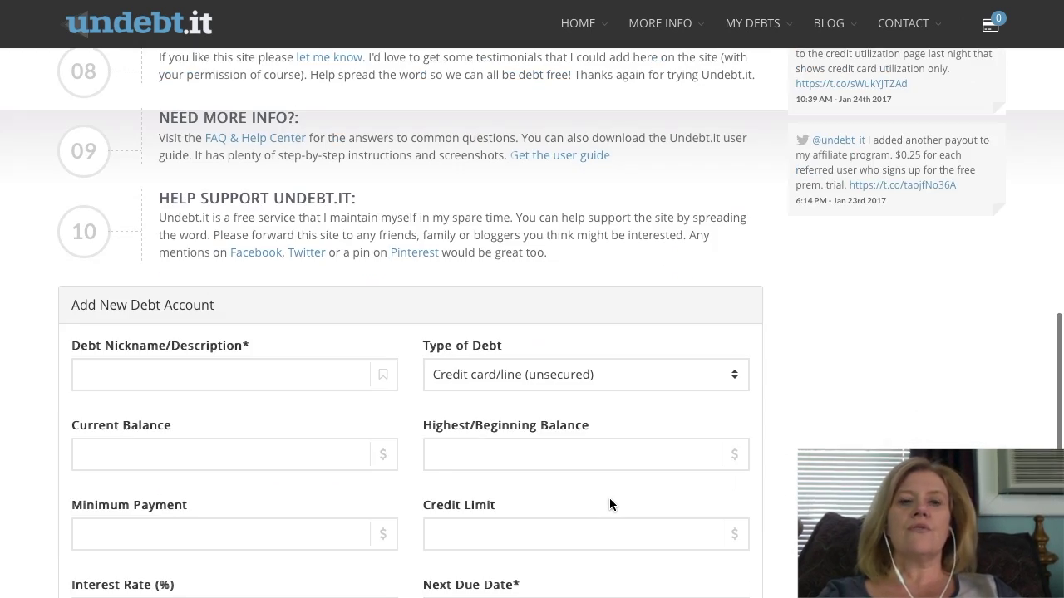
{"action": "scroll", "coordinate": [609, 498], "scroll_direction": "down", "scroll_amount": 1}
{"action": "left_click", "coordinate": [124, 315]}
{"action": "type", "text": "Visa"}
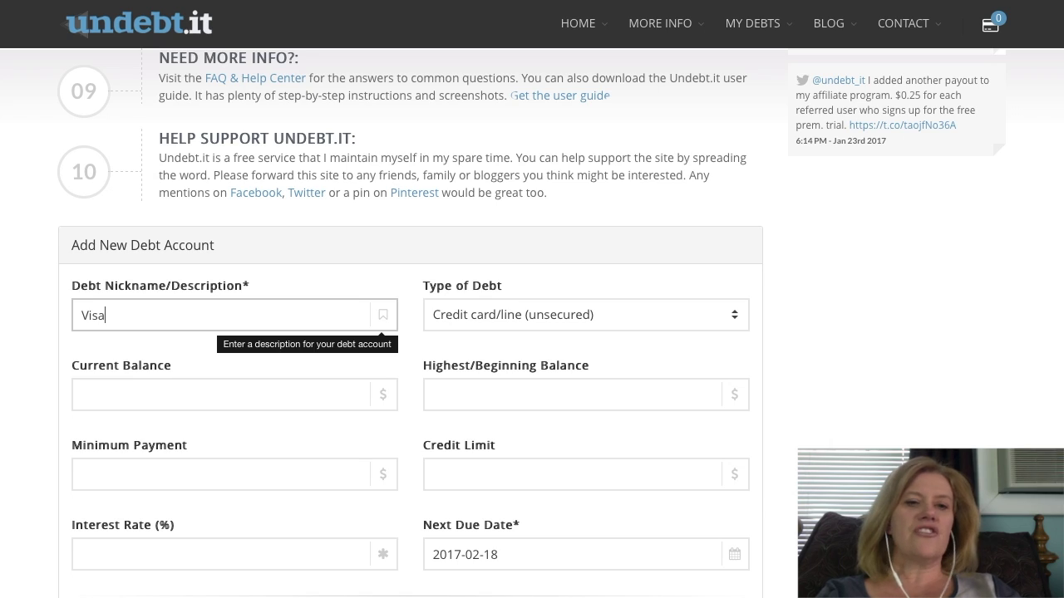
{"action": "left_click", "coordinate": [119, 399]}
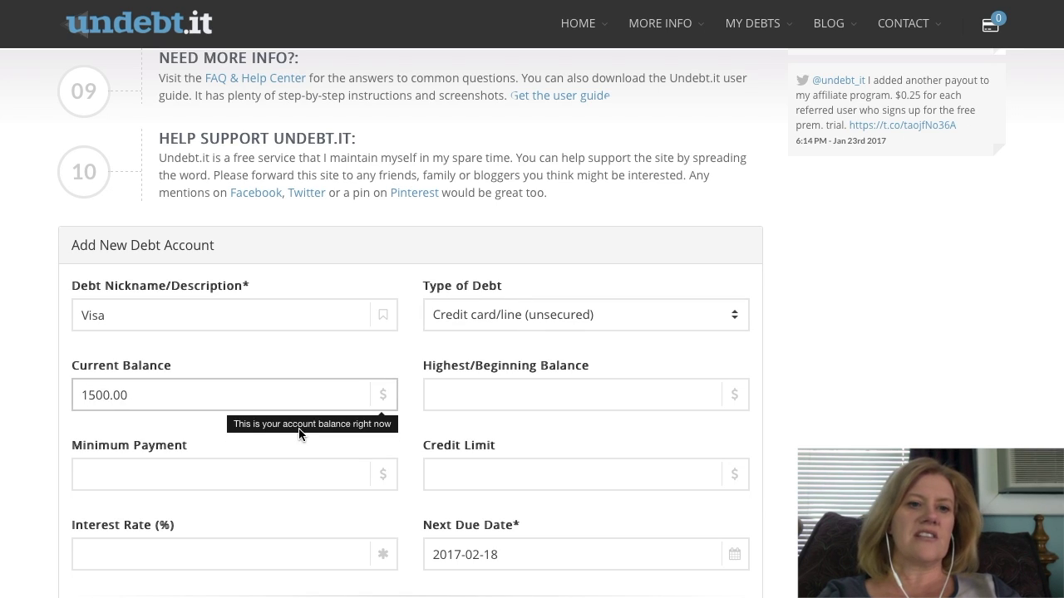
{"action": "left_click", "coordinate": [484, 396]}
{"action": "type", "text": "2000."}
Enter 45 minimum, 5000.00 limit, 12.9% interest and 2017-03-01 due date, then save Visa.
{"action": "left_click", "coordinate": [182, 469]}
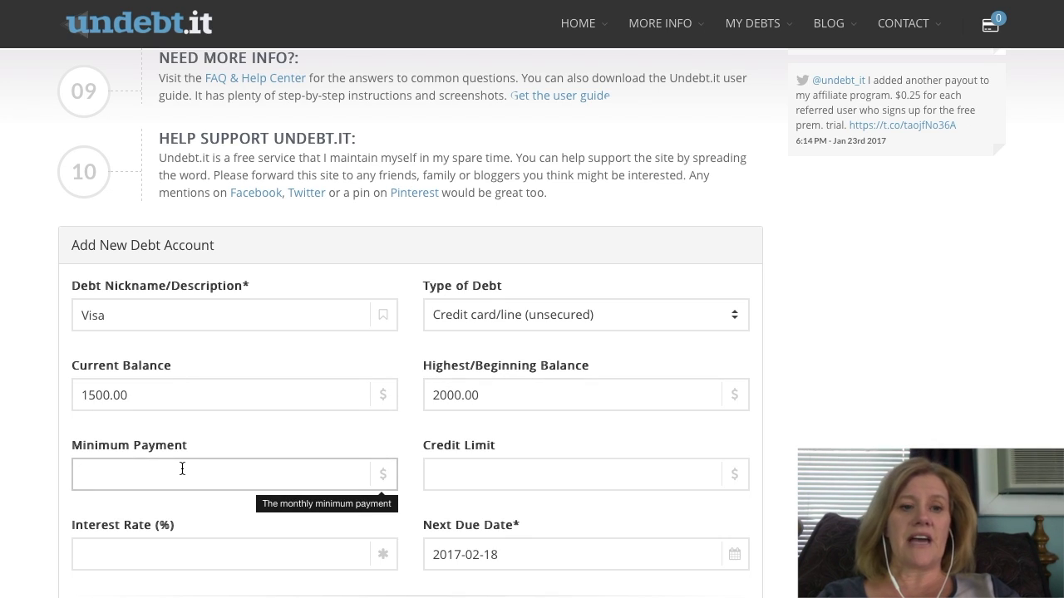
{"action": "type", "text": "45"}
{"action": "key", "text": "Tab"}
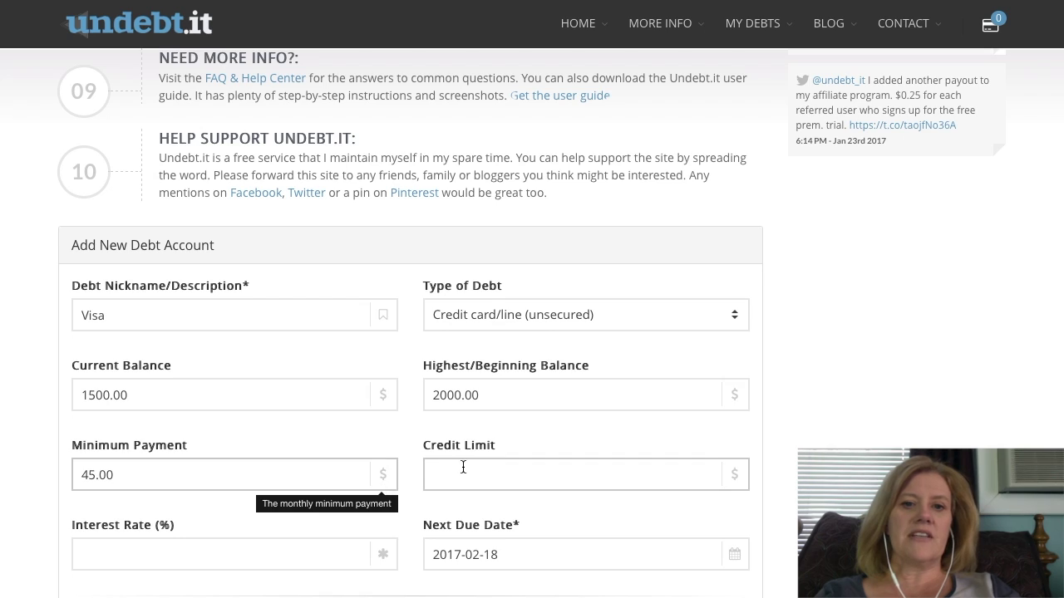
{"action": "type", "text": "5000.00"}
{"action": "left_click", "coordinate": [181, 556]}
{"action": "type", "text": "12.9"}
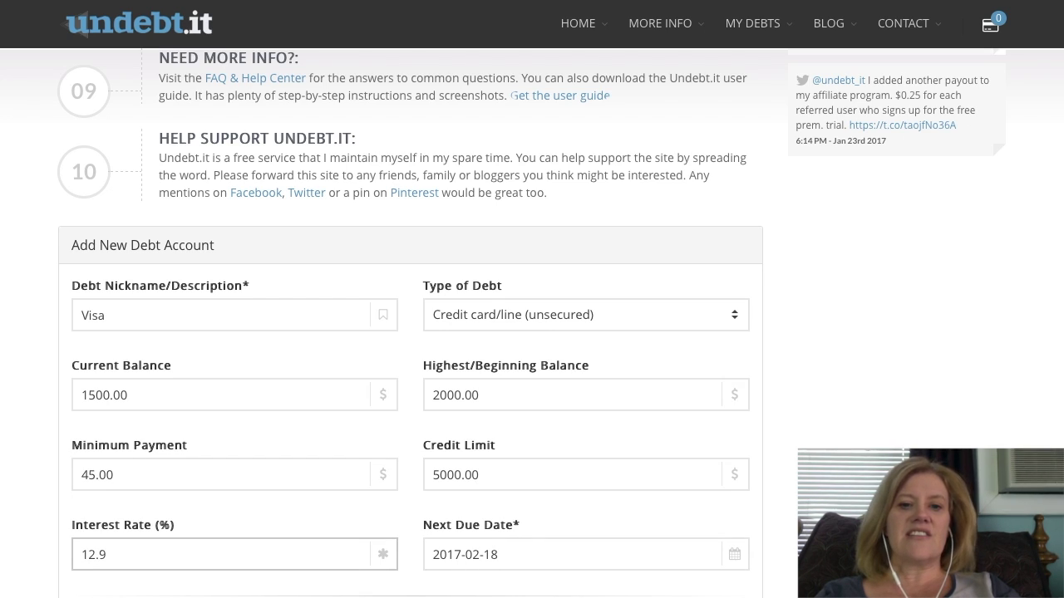
{"action": "left_click", "coordinate": [531, 553]}
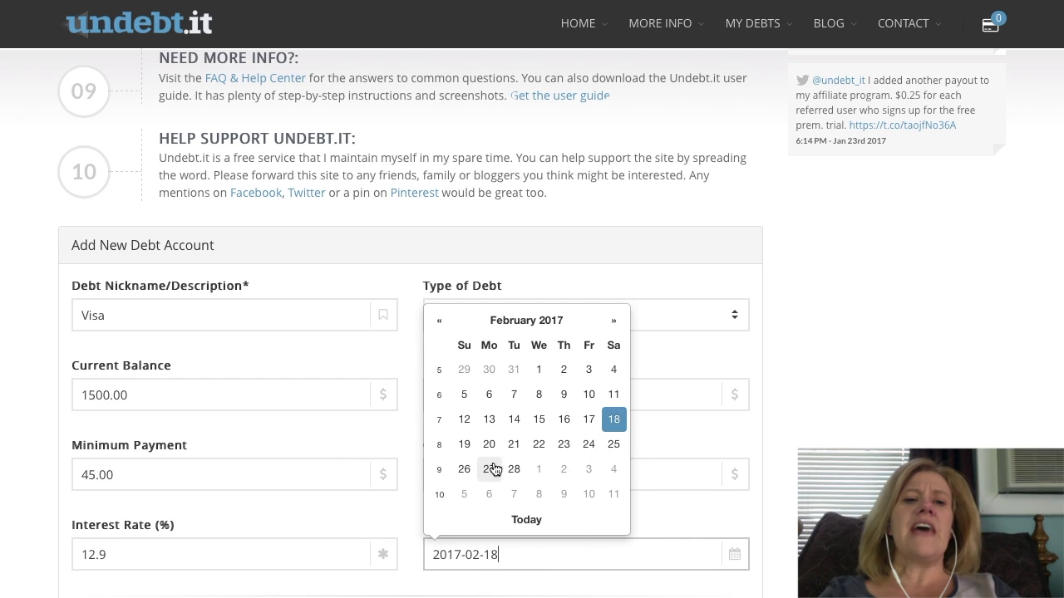
{"action": "left_click", "coordinate": [537, 470]}
{"action": "scroll", "coordinate": [161, 478], "scroll_direction": "down", "scroll_amount": 3}
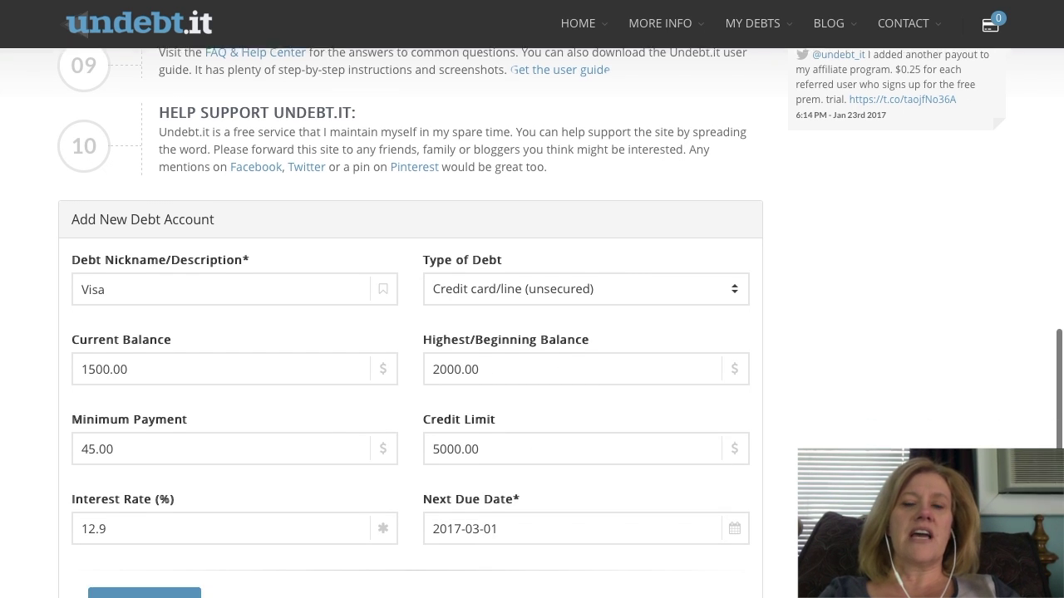
{"action": "left_click", "coordinate": [155, 486]}
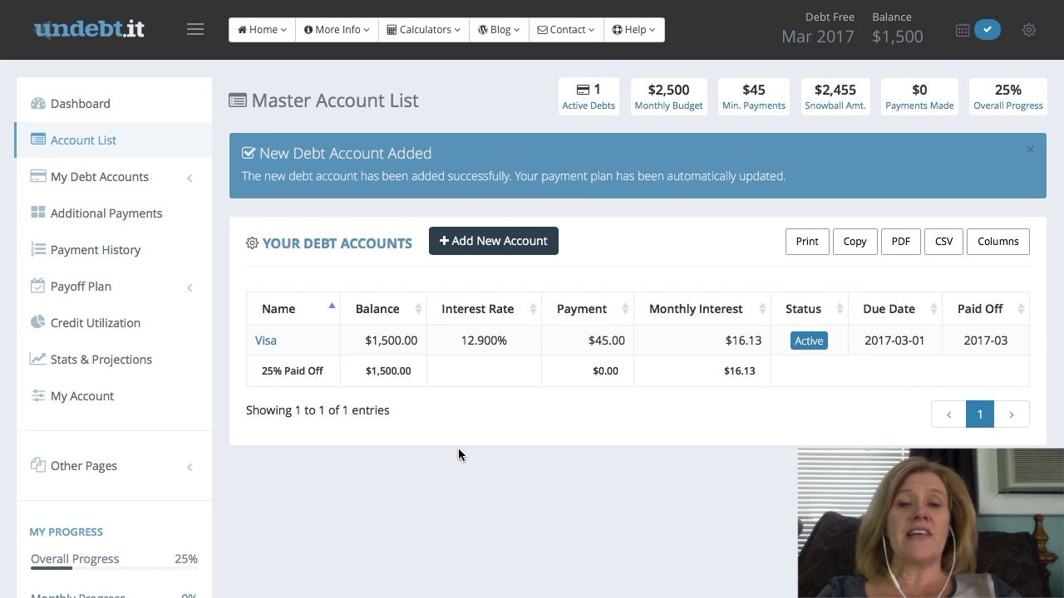
Name a new credit card debt Master Card with 1754.00 balance and 2700.00 highest balance.
{"action": "left_click", "coordinate": [505, 250]}
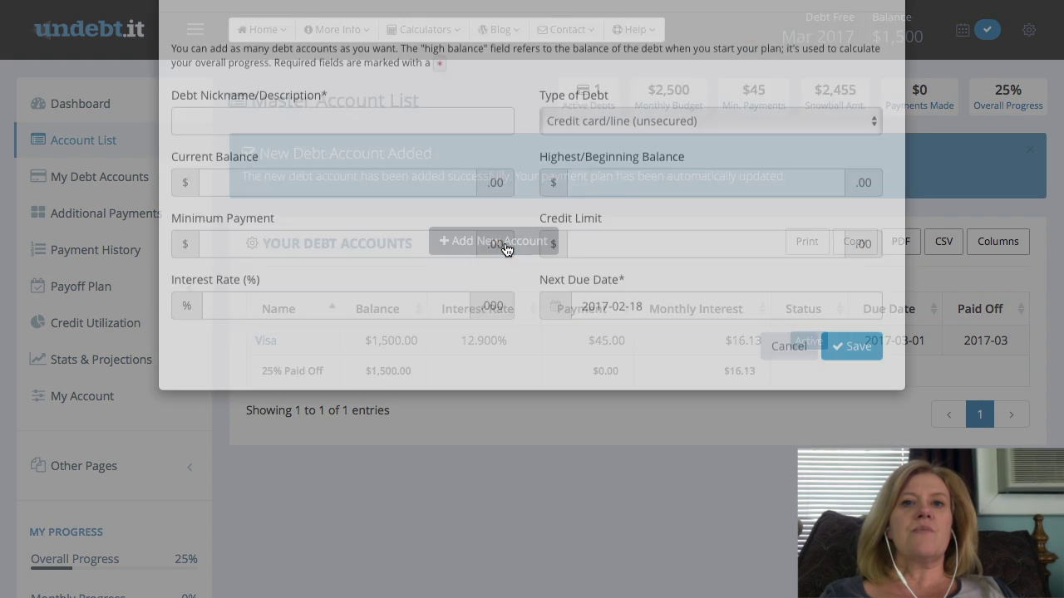
{"action": "type", "text": "Master Card"}
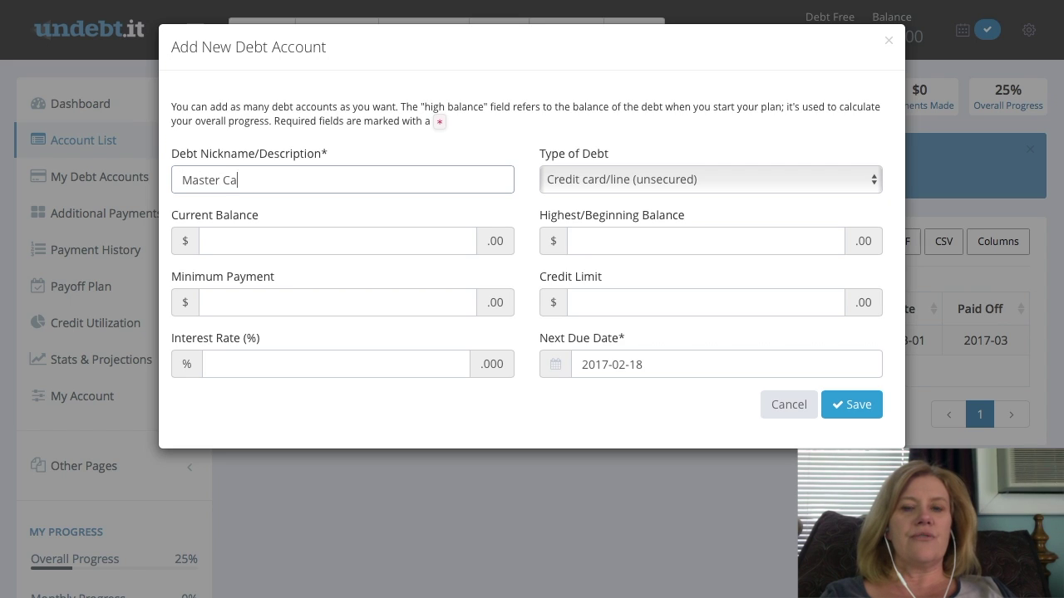
{"action": "left_click", "coordinate": [743, 186]}
{"action": "left_click", "coordinate": [670, 179]}
{"action": "left_click", "coordinate": [254, 239]}
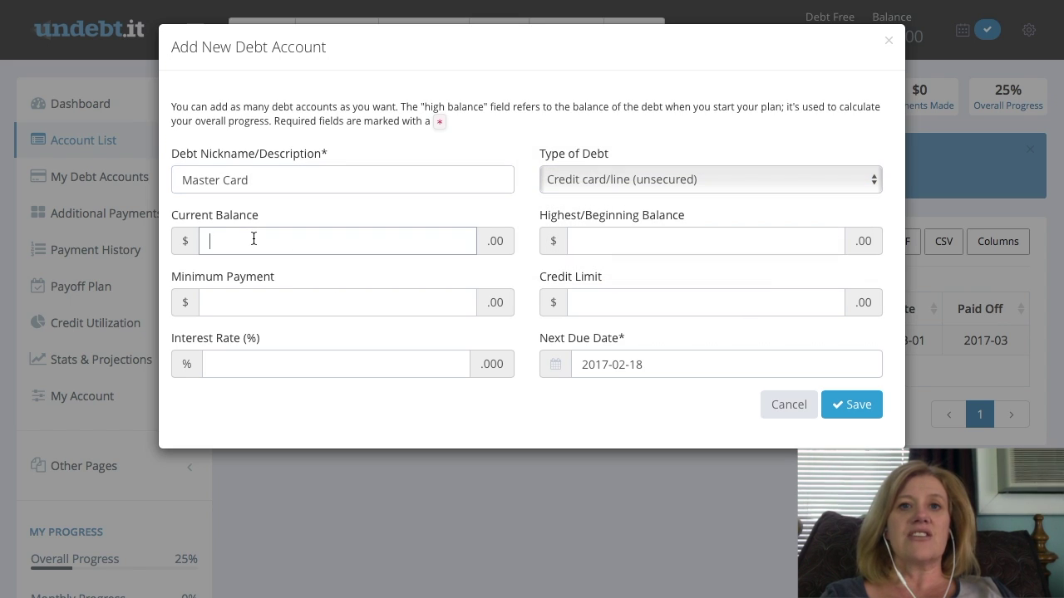
{"action": "type", "text": "1754.00"}
{"action": "left_click", "coordinate": [572, 239]}
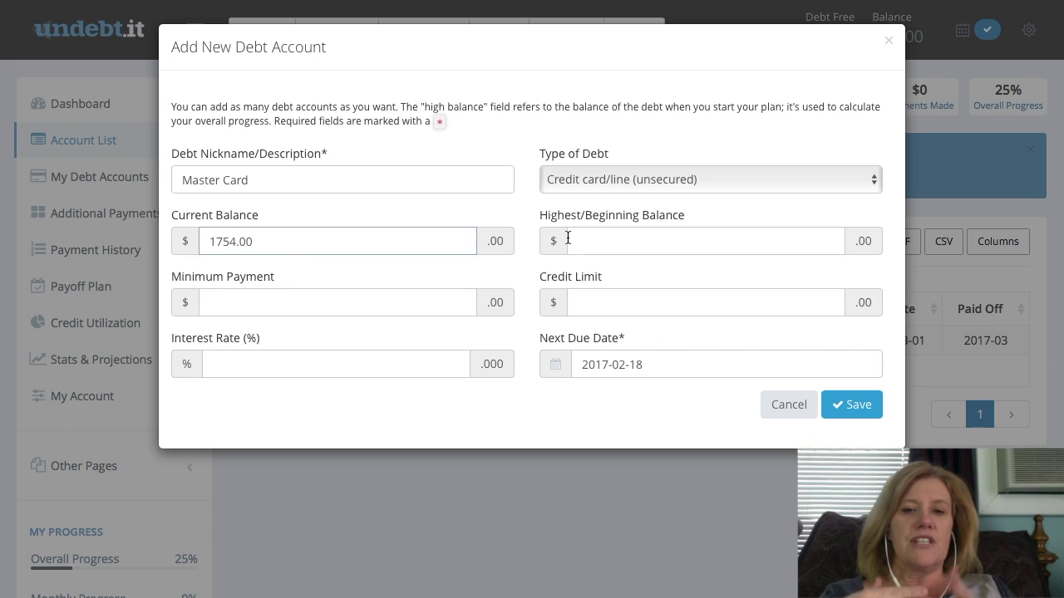
{"action": "type", "text": "2700.00"}
Give Master Card a 75.00 minimum, 5000.00 limit and 18.0% interest, and save it.
{"action": "left_click", "coordinate": [293, 303]}
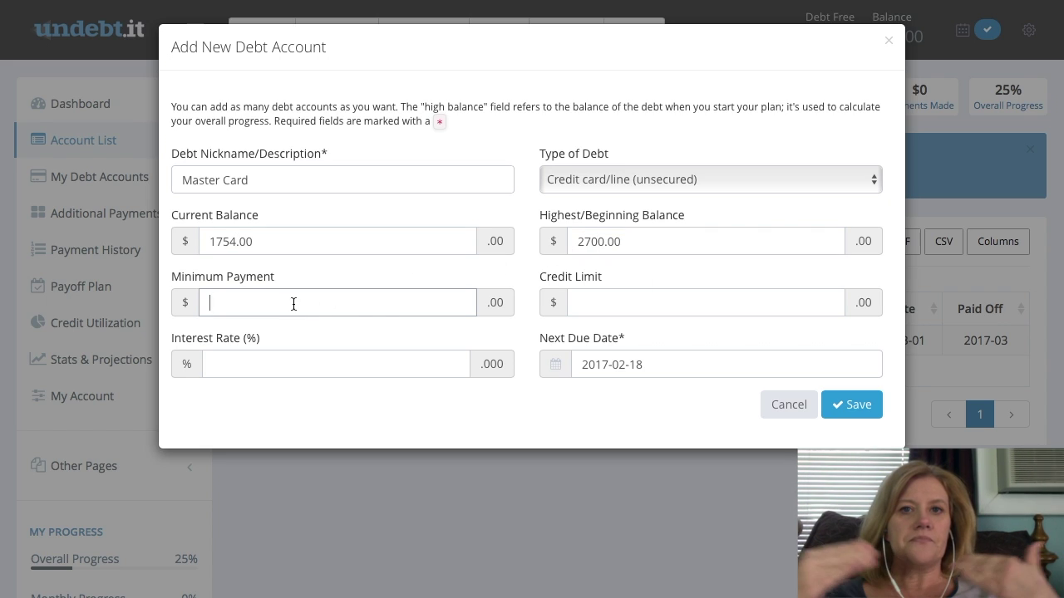
{"action": "type", "text": "75.00"}
{"action": "key", "text": "Tab"}
{"action": "type", "text": "5000.00"}
{"action": "left_click", "coordinate": [270, 364]}
{"action": "type", "text": "18.0"}
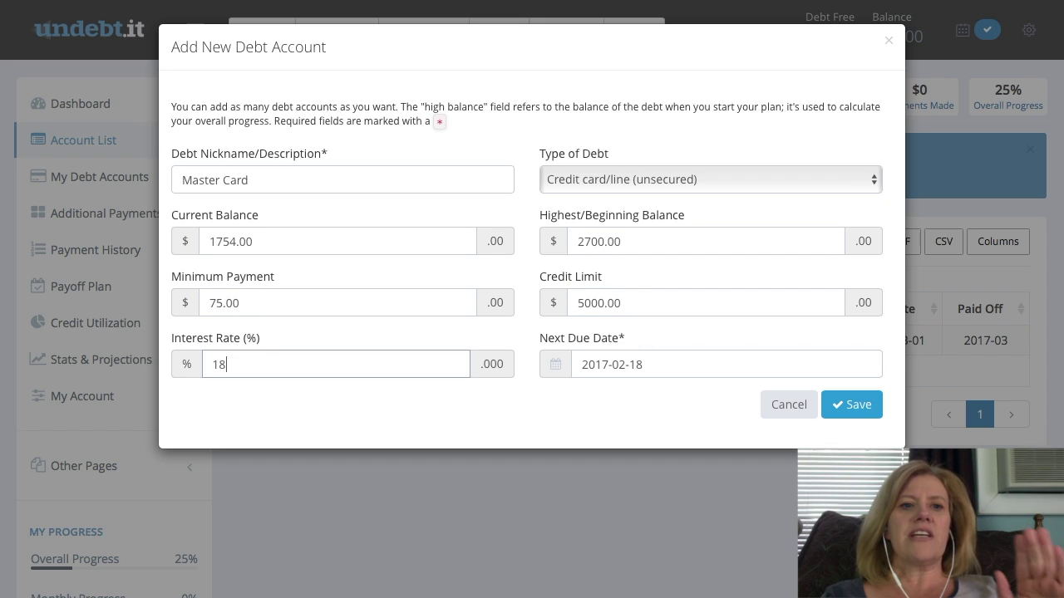
{"action": "left_click", "coordinate": [858, 405]}
{"action": "left_click", "coordinate": [493, 241]}
{"action": "left_click", "coordinate": [324, 181]}
Enter Capital One Loan as a personal loan with $3,500 balance and 125.00 minimum payment.
{"action": "type", "text": "Capital One Loan"}
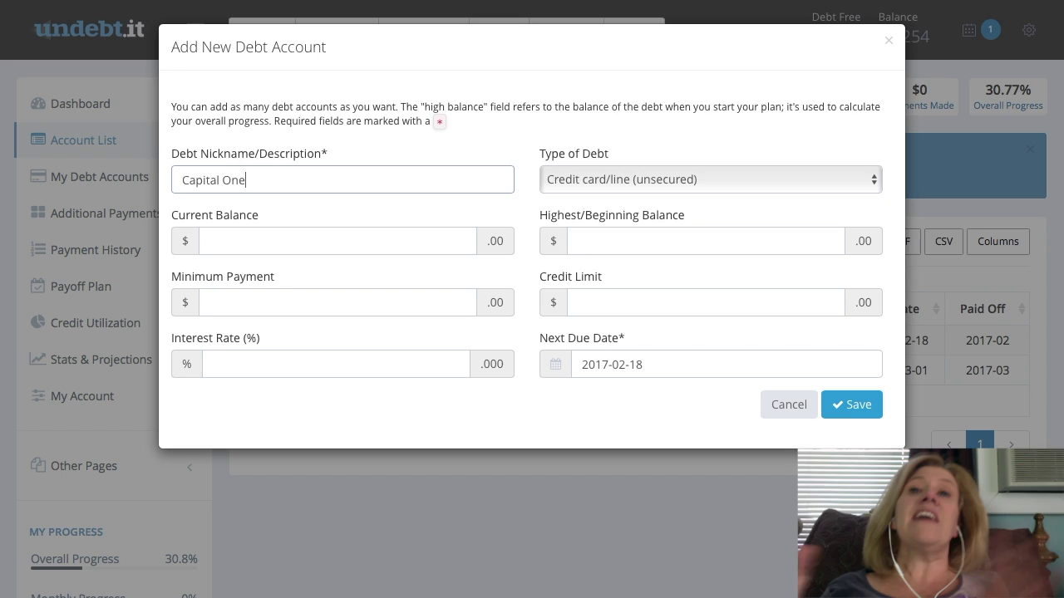
{"action": "left_click", "coordinate": [672, 191]}
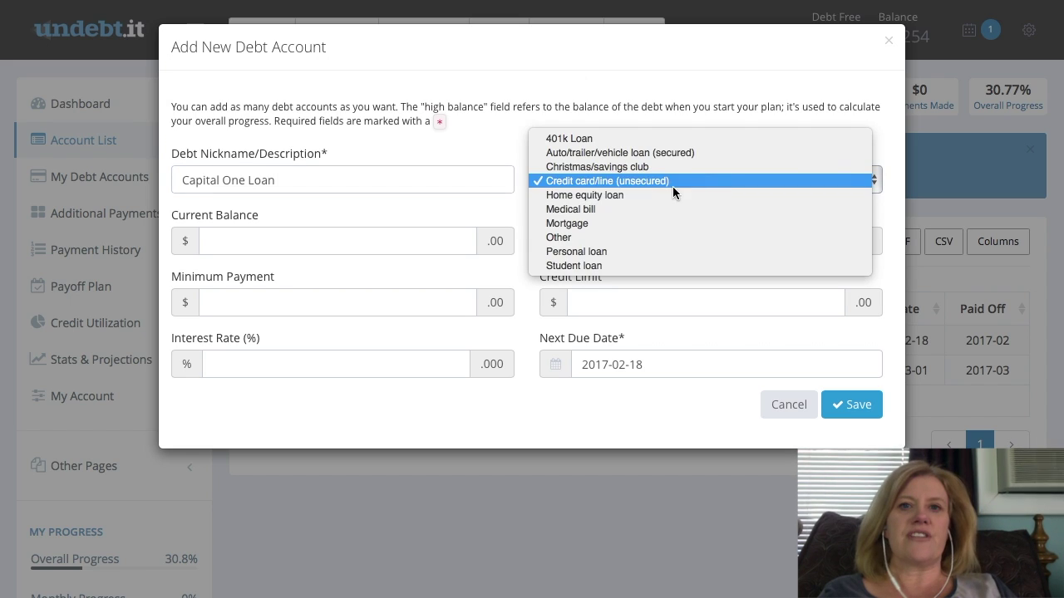
{"action": "left_click", "coordinate": [596, 251]}
{"action": "left_click", "coordinate": [251, 242]}
{"action": "key", "text": "Tab"}
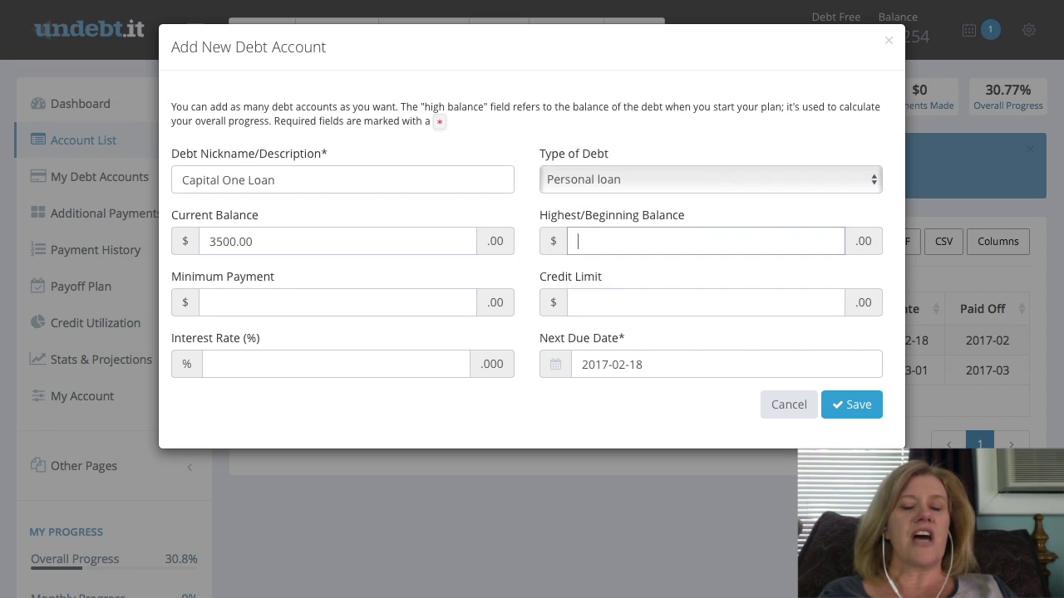
{"action": "left_click", "coordinate": [257, 302]}
{"action": "type", "text": "125.00"}
Set Capital One Loan's interest to 12% and due date to 2017-03-06, then save it.
{"action": "left_click", "coordinate": [615, 304]}
{"action": "left_click", "coordinate": [261, 360]}
{"action": "type", "text": "5.9"}
{"action": "key", "text": "BackSpace"}
{"action": "key", "text": "BackSpace"}
{"action": "key", "text": "BackSpace"}
{"action": "type", "text": "12.9"}
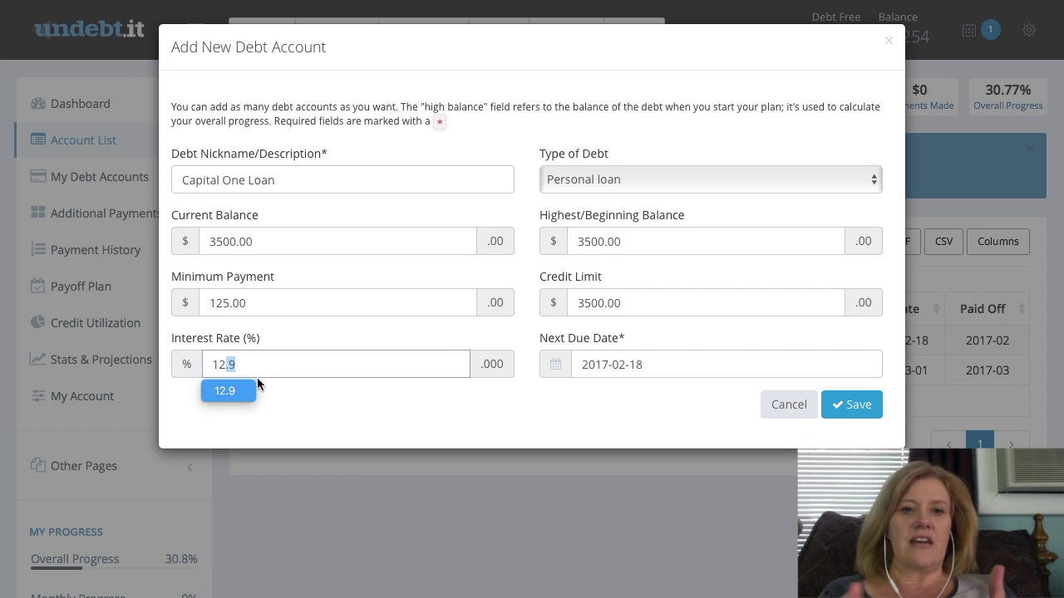
{"action": "left_click", "coordinate": [241, 389]}
{"action": "left_click", "coordinate": [655, 360]}
{"action": "left_click", "coordinate": [613, 340]}
{"action": "left_click", "coordinate": [852, 404]}
Enter Great Lakes as a student loan: 65,000 balance, 80,000 limit, 2.5% interest, March due date.
{"action": "left_click", "coordinate": [358, 177]}
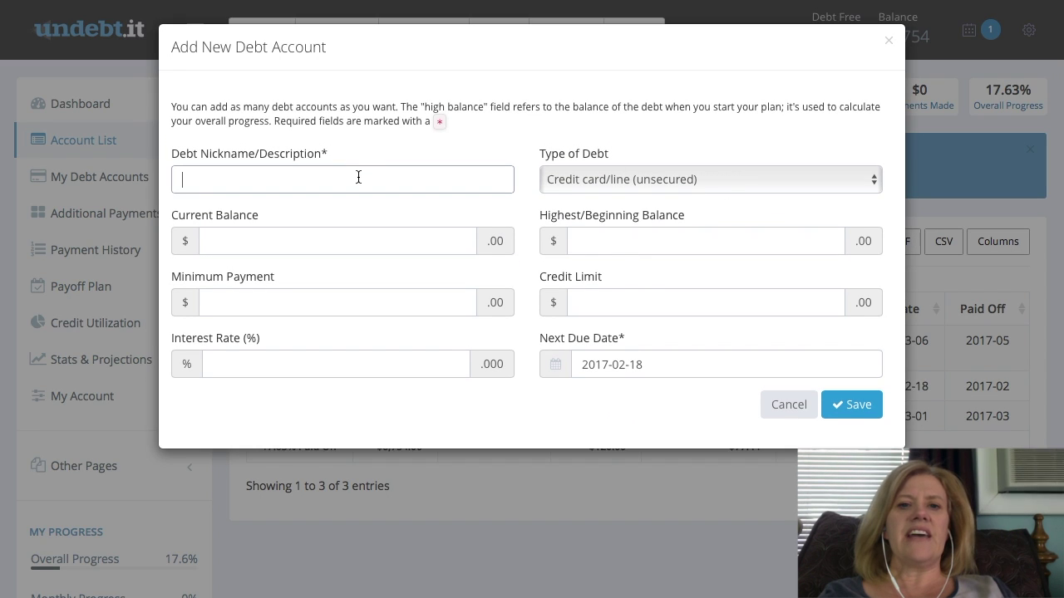
{"action": "left_click", "coordinate": [667, 176]}
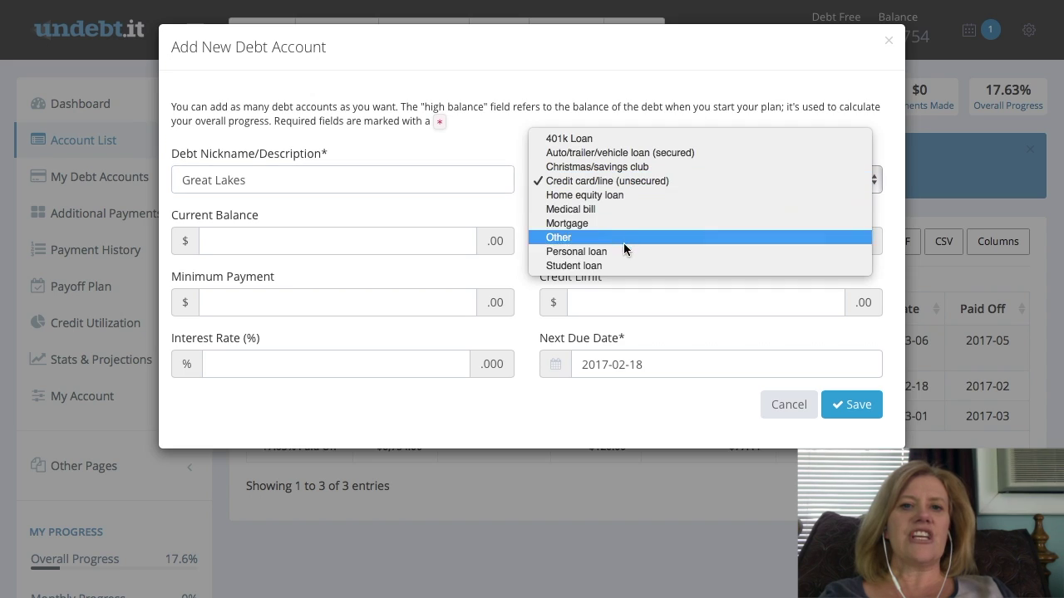
{"action": "left_click", "coordinate": [573, 266]}
{"action": "left_click", "coordinate": [285, 241]}
{"action": "type", "text": "65"}
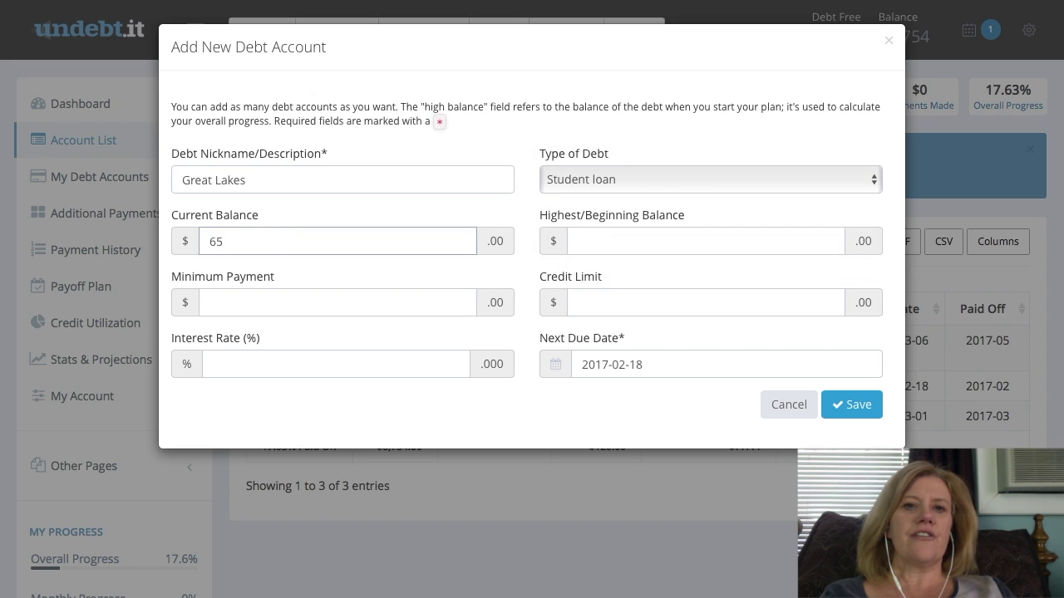
{"action": "type", "text": "80"}
{"action": "left_click", "coordinate": [301, 304]}
{"action": "left_click", "coordinate": [599, 303]}
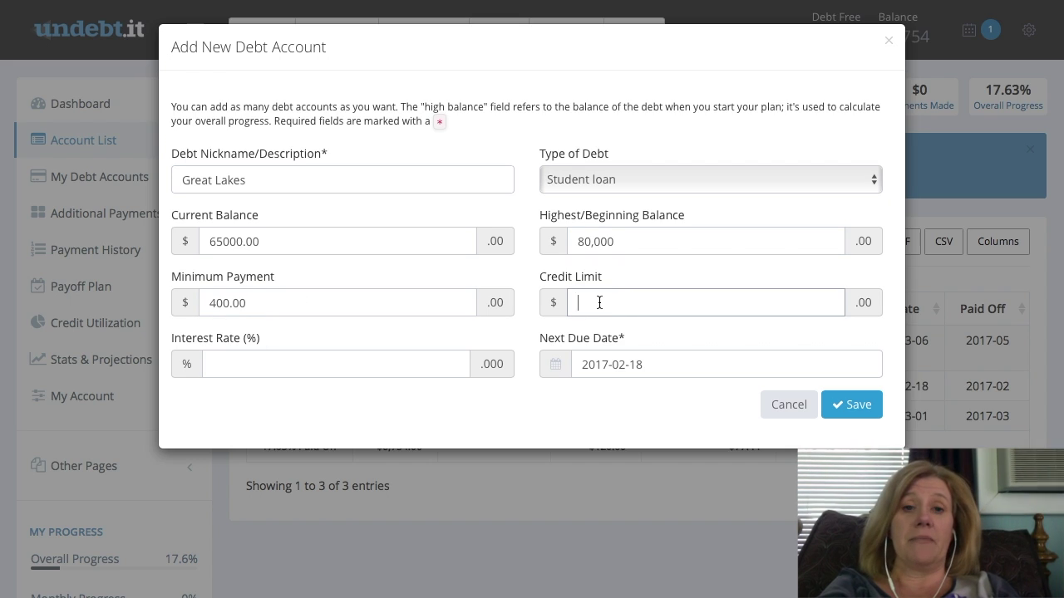
{"action": "type", "text": "80000"}
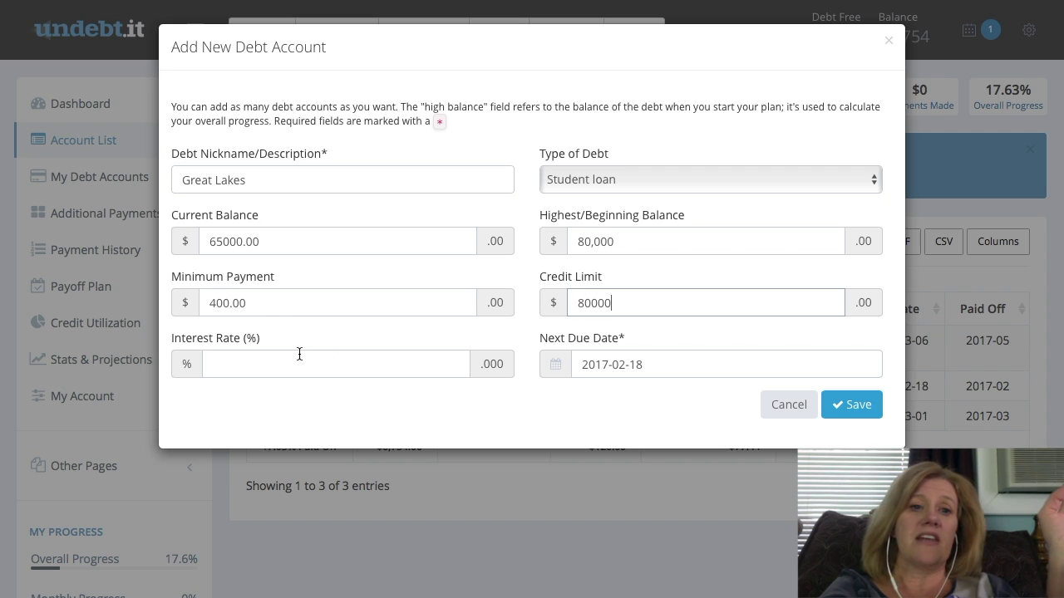
{"action": "left_click", "coordinate": [261, 371]}
{"action": "type", "text": "2.5"}
{"action": "left_click", "coordinate": [606, 358]}
{"action": "left_click", "coordinate": [695, 318]}
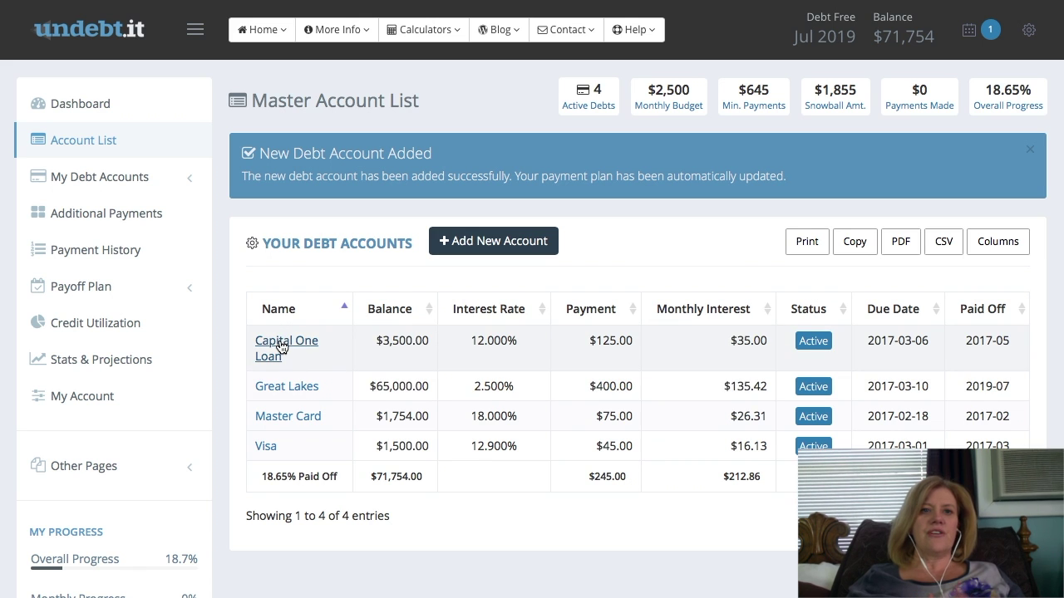
Open the Capital One Loan account page and select its Highest Balance field.
{"action": "left_click", "coordinate": [282, 347]}
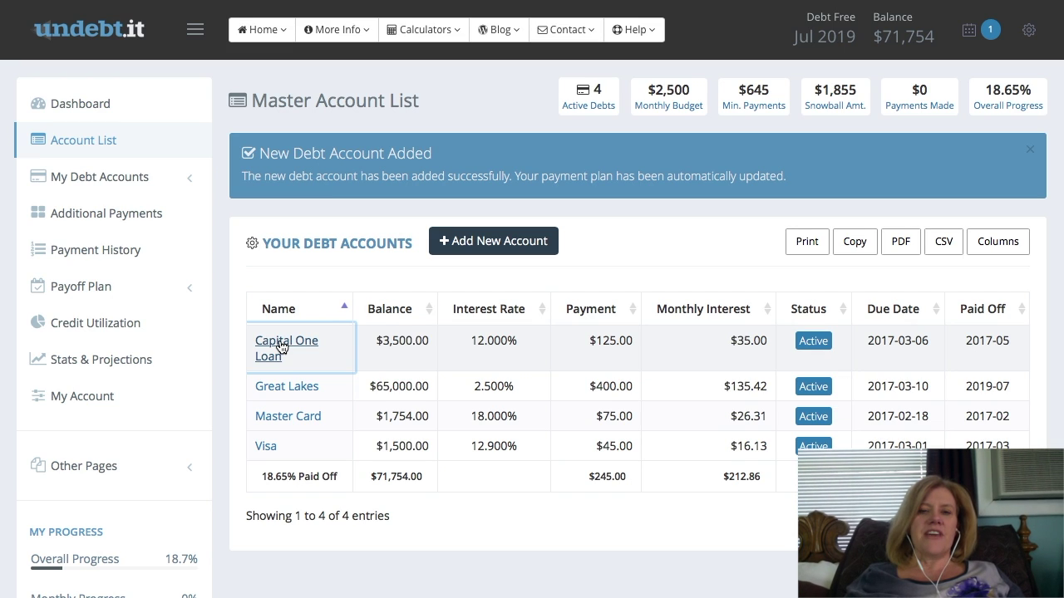
{"action": "left_click", "coordinate": [281, 348]}
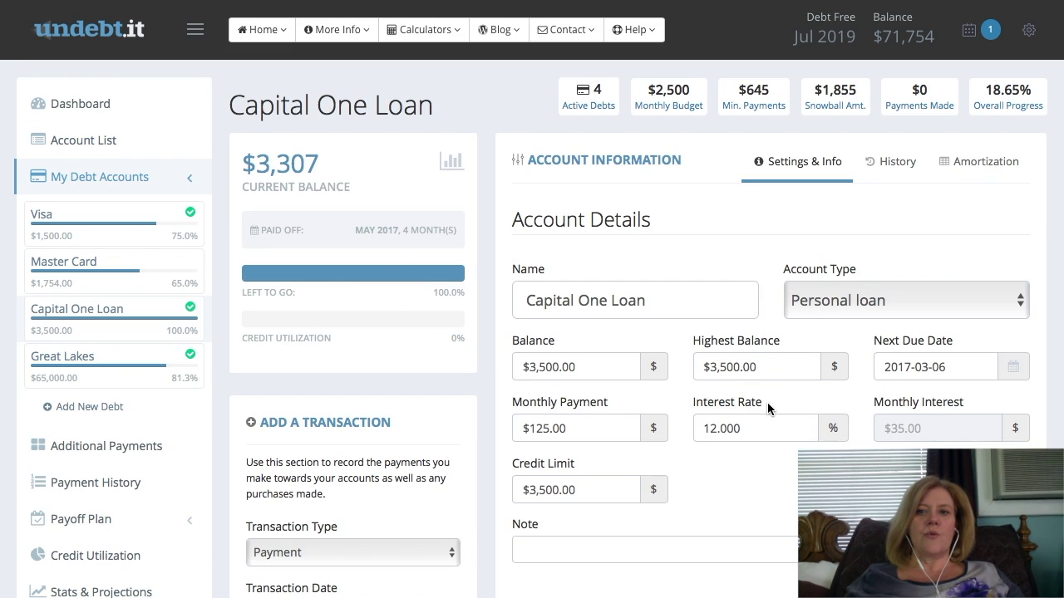
{"action": "left_click", "coordinate": [772, 369]}
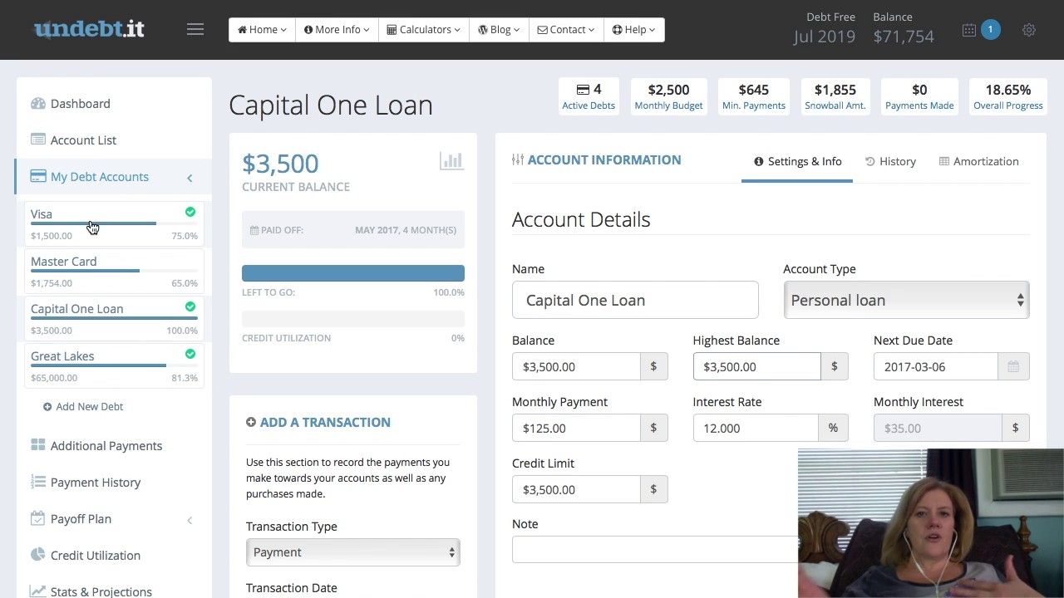
Change the Visa account's highest balance from 2000 to 1500.00.
{"action": "left_click", "coordinate": [157, 239]}
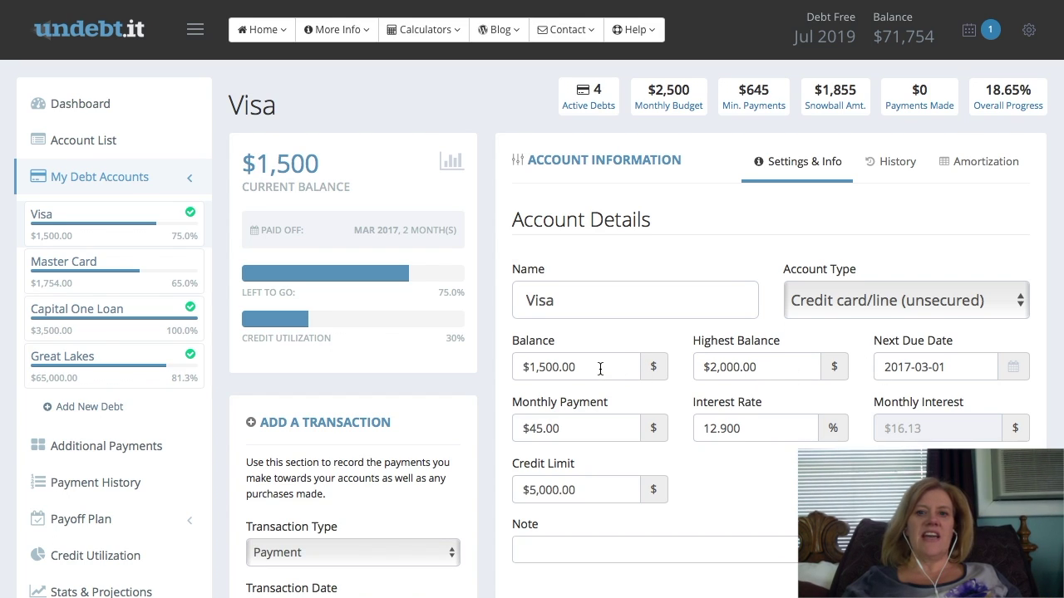
{"action": "left_click", "coordinate": [772, 369]}
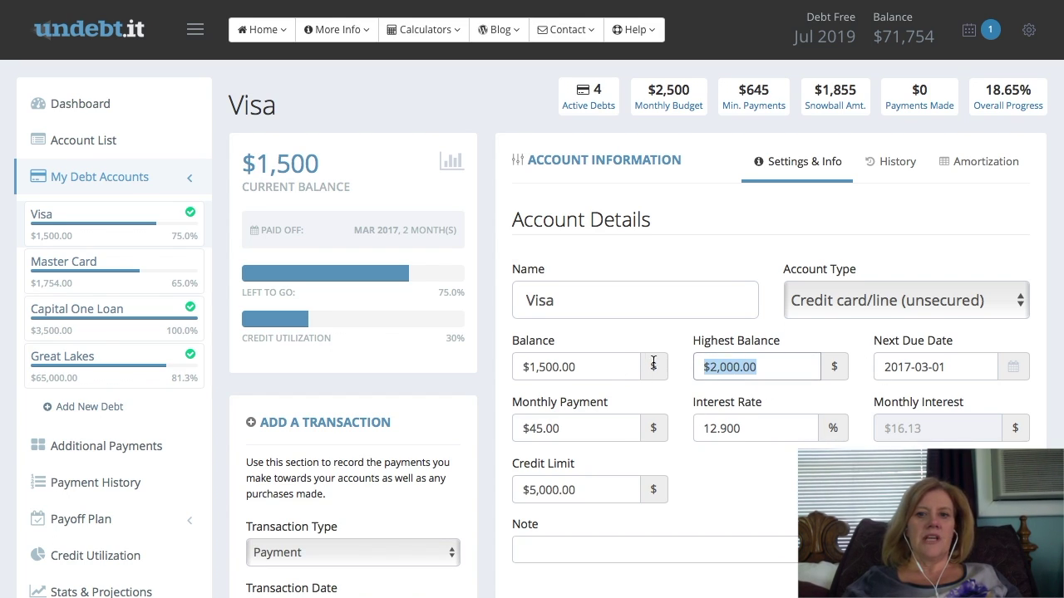
{"action": "type", "text": "1500"}
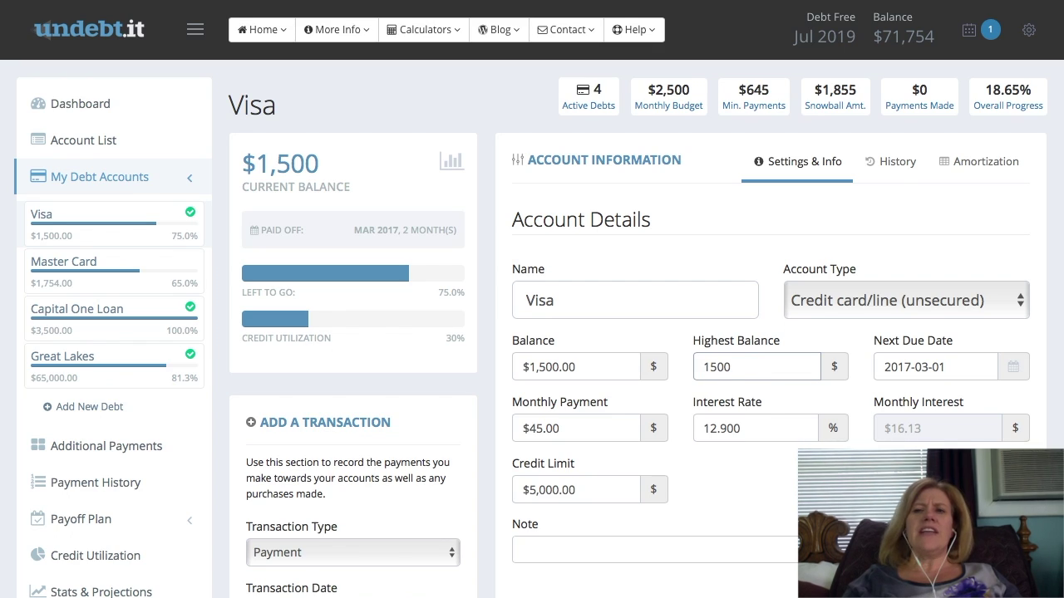
{"action": "type", "text": ".00"}
{"action": "left_click", "coordinate": [548, 553]}
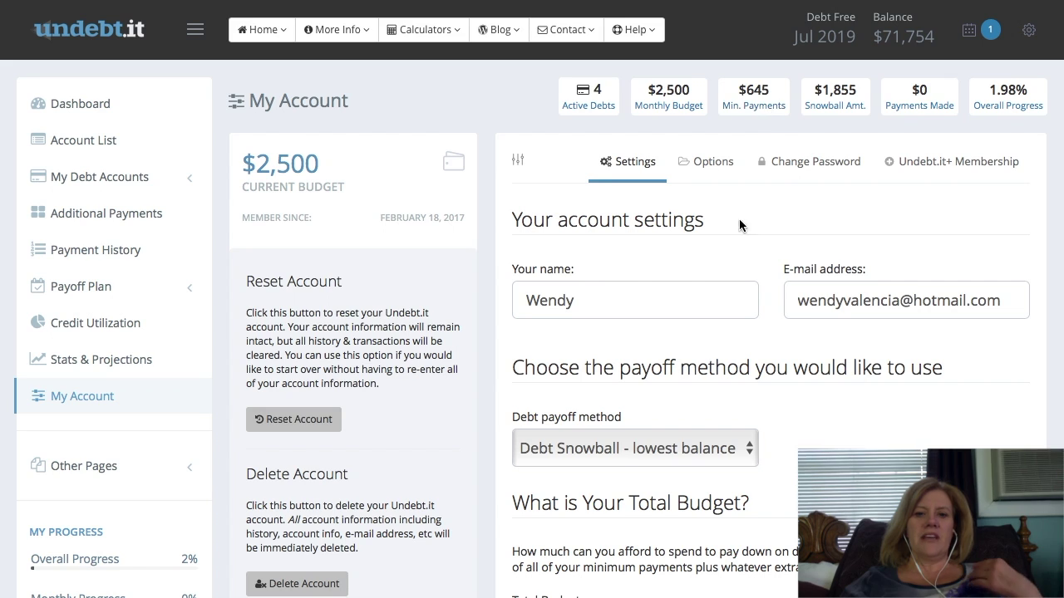
Replace the total budget with 645, save the change, and expand the Payoff Plan pages.
{"action": "scroll", "coordinate": [836, 320], "scroll_direction": "down", "scroll_amount": 1}
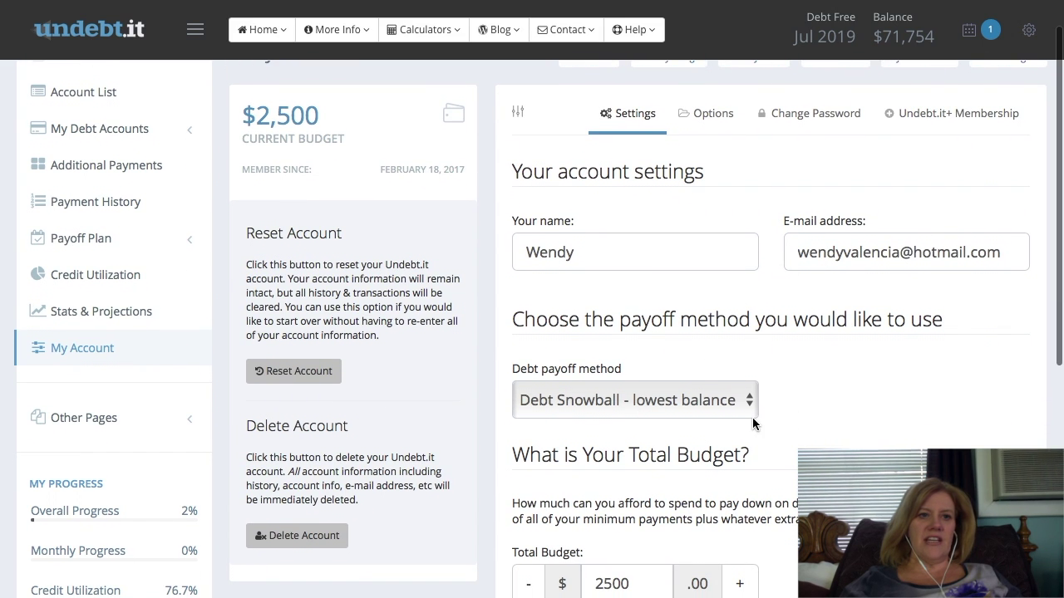
{"action": "scroll", "coordinate": [753, 422], "scroll_direction": "down", "scroll_amount": 2}
{"action": "scroll", "coordinate": [650, 408], "scroll_direction": "up", "scroll_amount": 3}
{"action": "scroll", "coordinate": [650, 408], "scroll_direction": "down", "scroll_amount": 5}
{"action": "left_click_drag", "start_coordinate": [650, 414], "coordinate": [568, 424]}
{"action": "type", "text": "645"}
{"action": "left_click", "coordinate": [599, 503]}
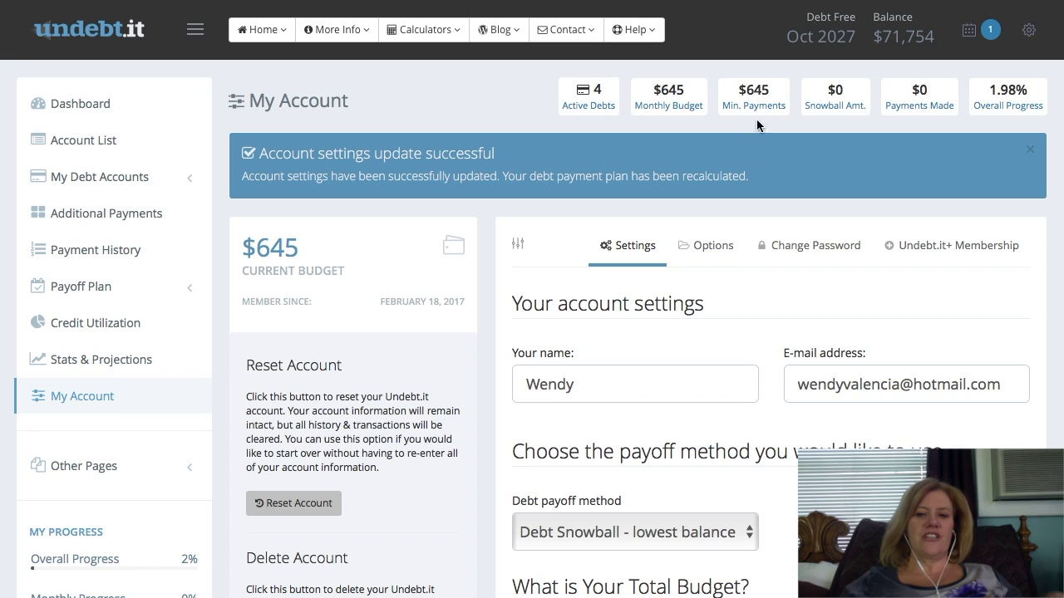
{"action": "left_click", "coordinate": [87, 288]}
{"action": "scroll", "coordinate": [88, 308], "scroll_direction": "down", "scroll_amount": 1}
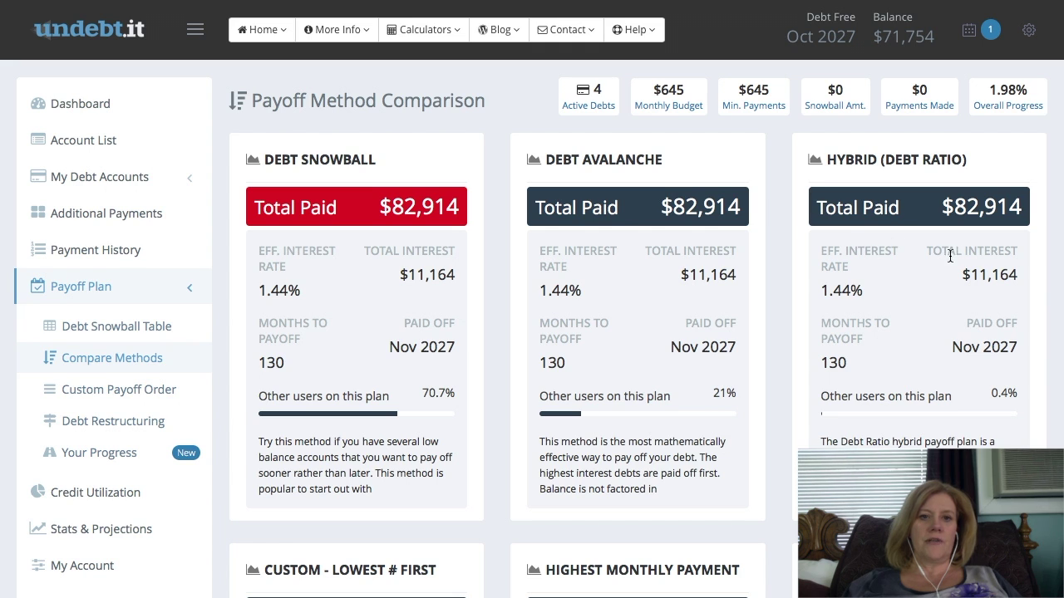
{"action": "scroll", "coordinate": [930, 309], "scroll_direction": "down", "scroll_amount": 3}
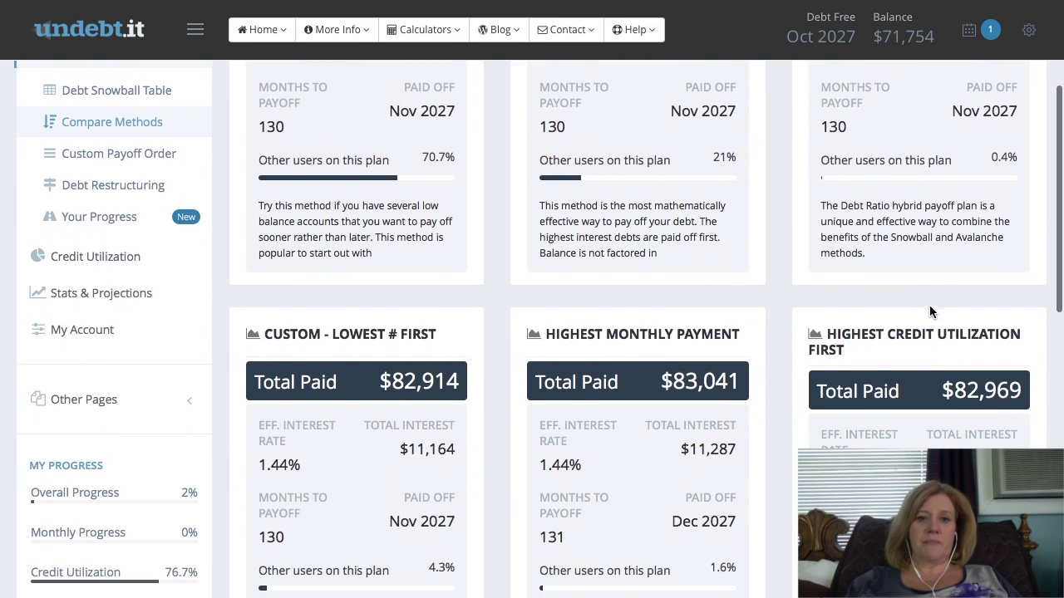
{"action": "scroll", "coordinate": [929, 305], "scroll_direction": "down", "scroll_amount": 1}
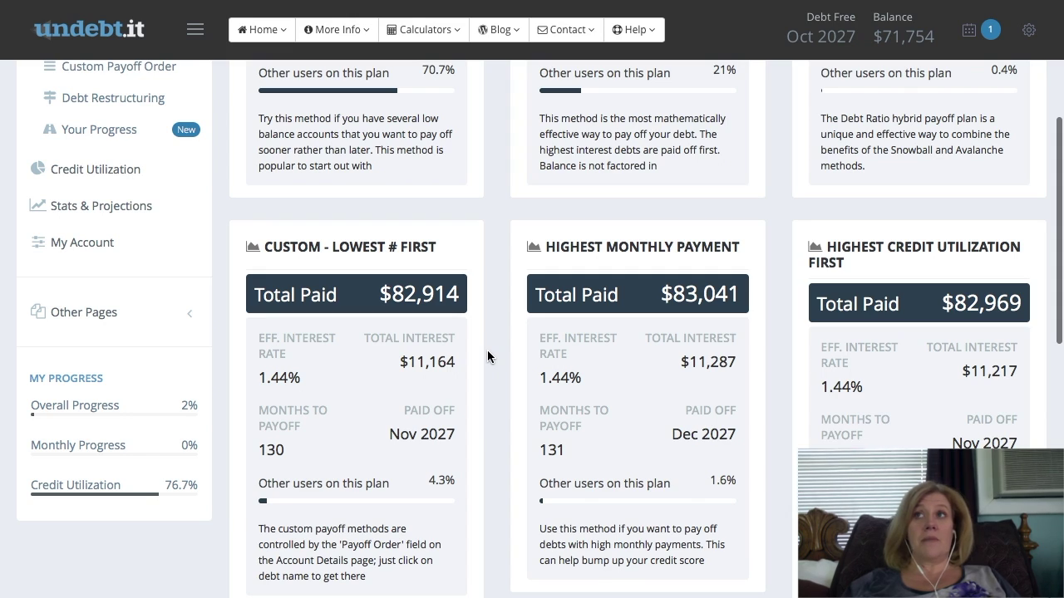
{"action": "scroll", "coordinate": [487, 350], "scroll_direction": "down", "scroll_amount": 1}
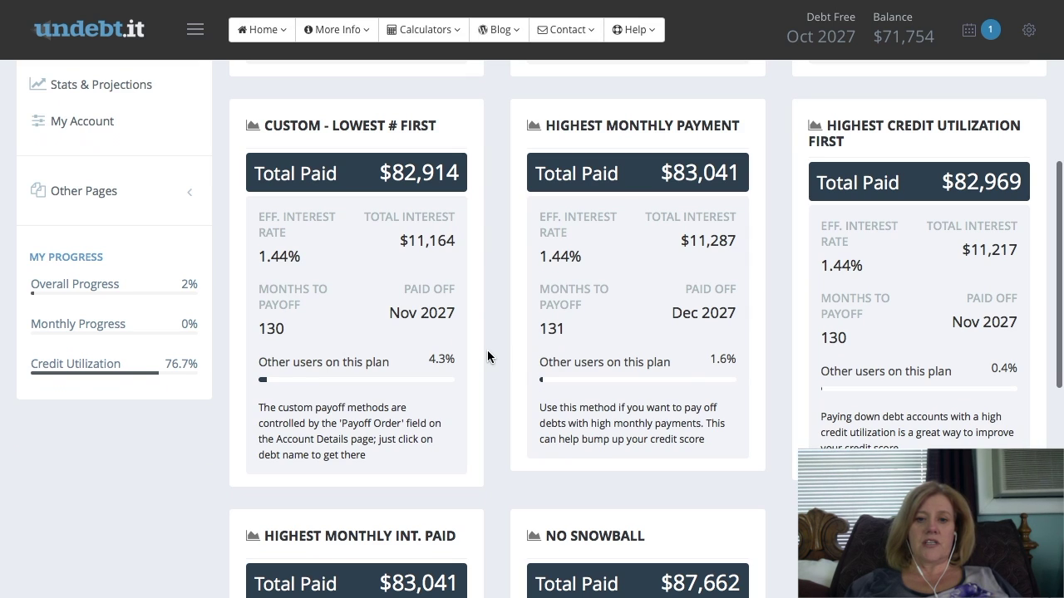
{"action": "scroll", "coordinate": [487, 356], "scroll_direction": "down", "scroll_amount": 3}
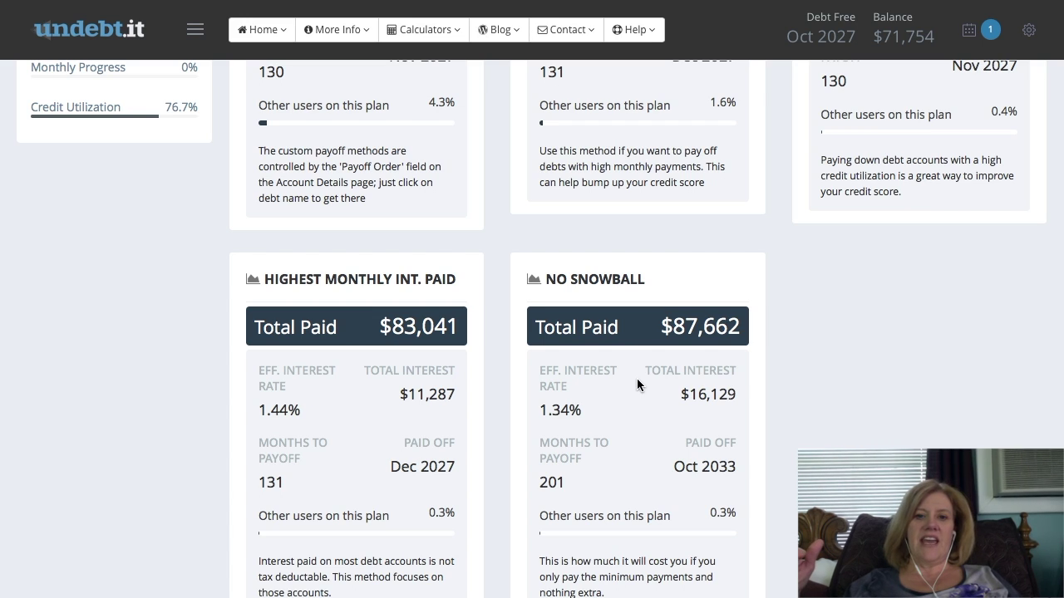
{"action": "scroll", "coordinate": [636, 384], "scroll_direction": "up", "scroll_amount": 10}
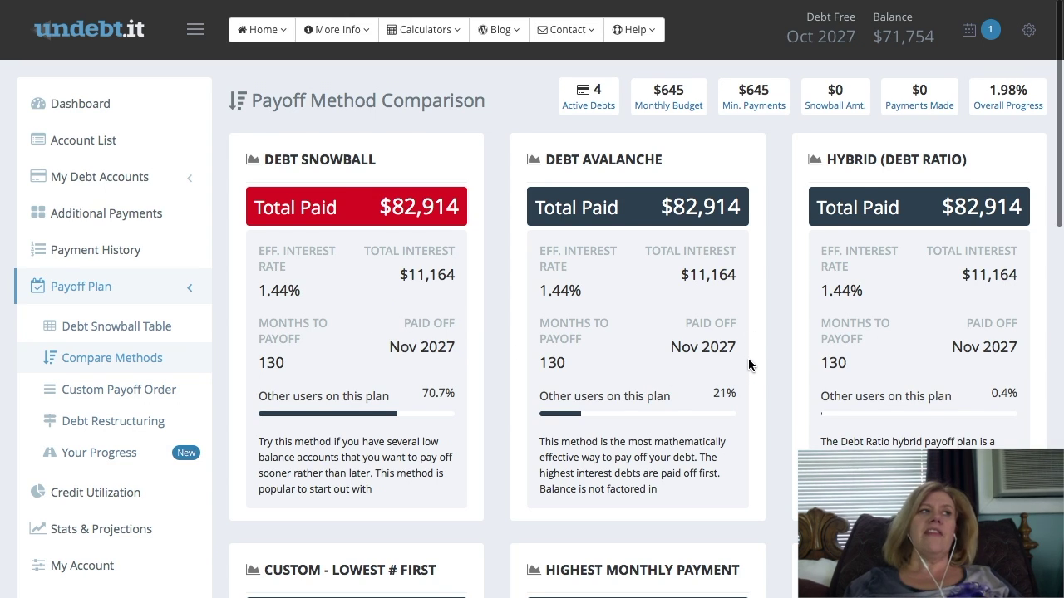
Scroll through the payoff method comparison cards, including the No Snowball plan.
{"action": "scroll", "coordinate": [748, 358], "scroll_direction": "down", "scroll_amount": 3}
{"action": "scroll", "coordinate": [748, 358], "scroll_direction": "up", "scroll_amount": 2}
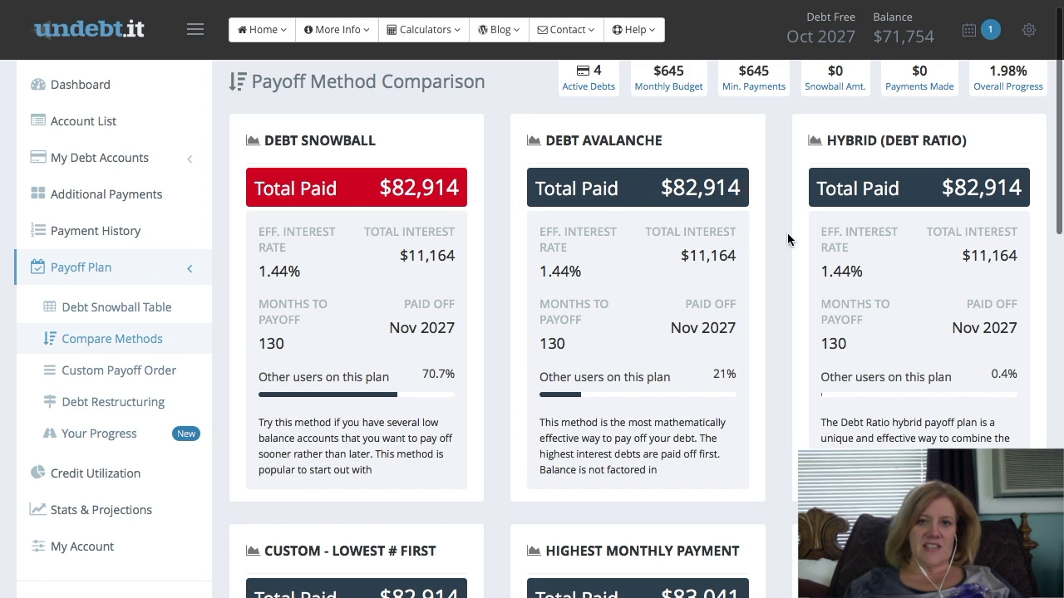
{"action": "scroll", "coordinate": [860, 301], "scroll_direction": "down", "scroll_amount": 4}
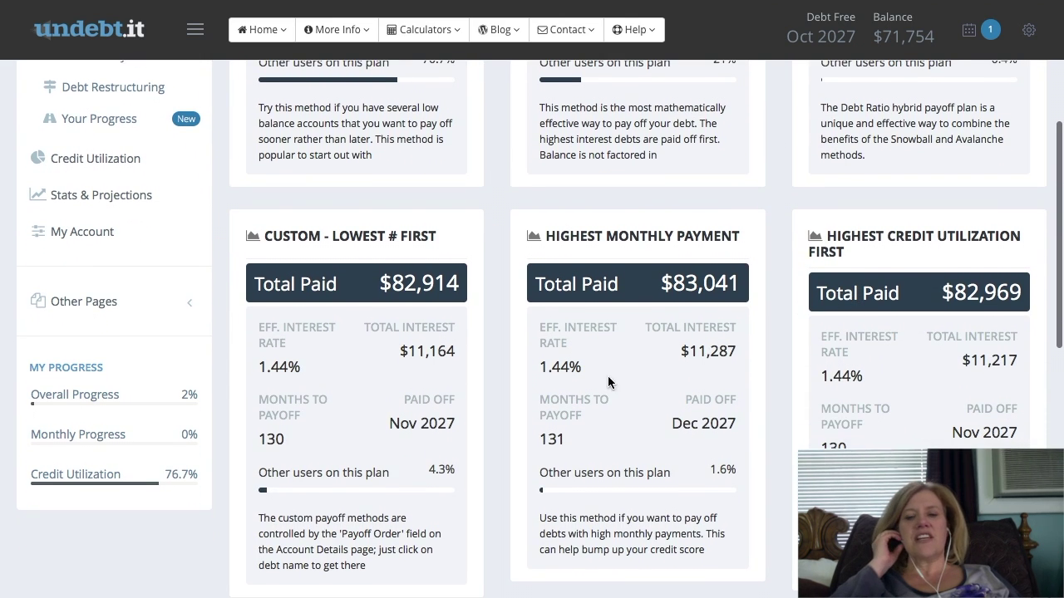
{"action": "scroll", "coordinate": [702, 455], "scroll_direction": "down", "scroll_amount": 1}
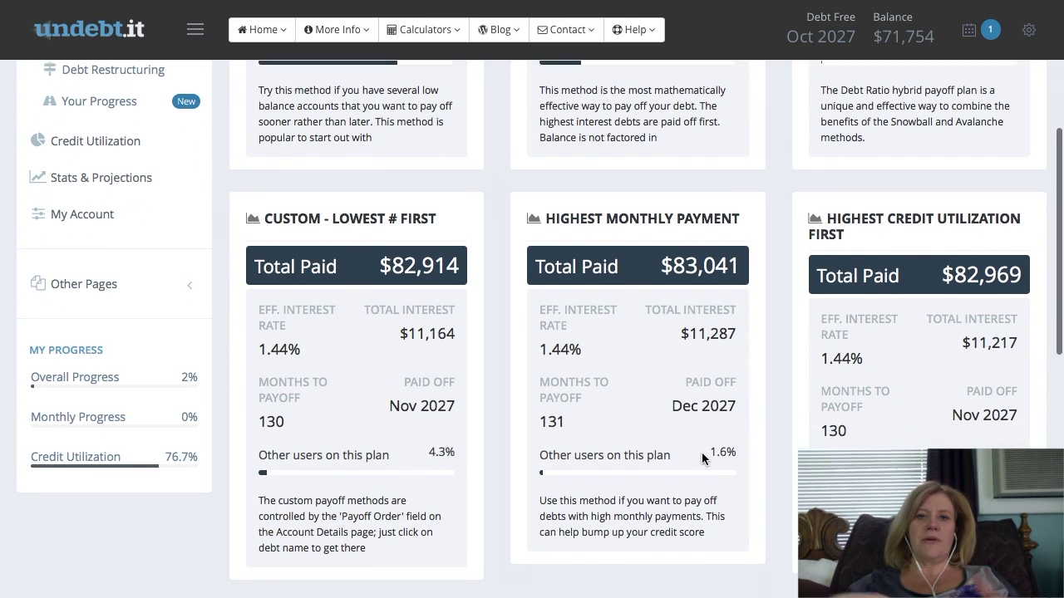
{"action": "scroll", "coordinate": [701, 455], "scroll_direction": "down", "scroll_amount": 5}
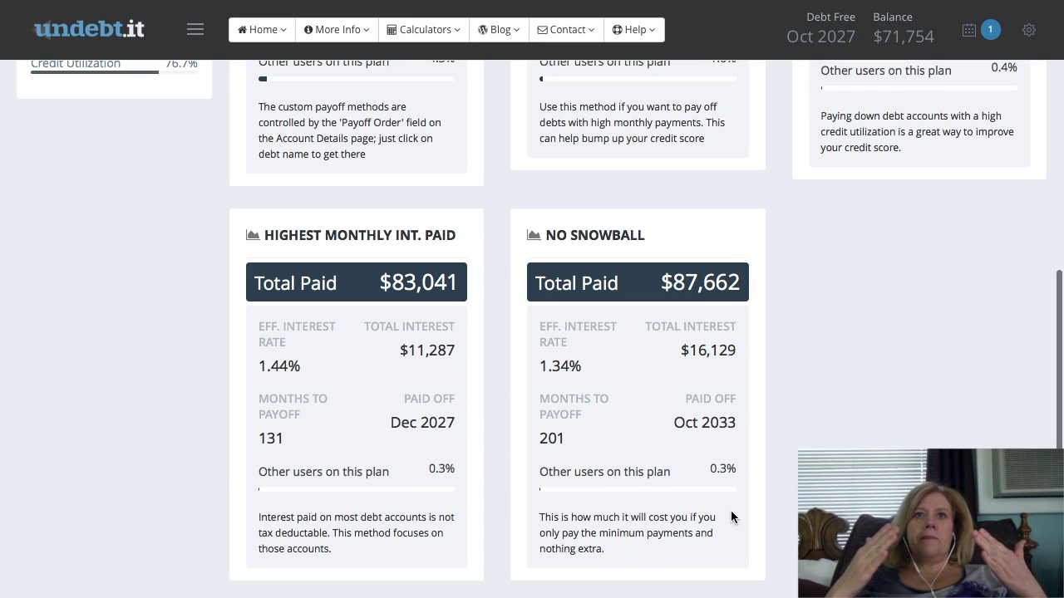
{"action": "scroll", "coordinate": [554, 504], "scroll_direction": "up", "scroll_amount": 3}
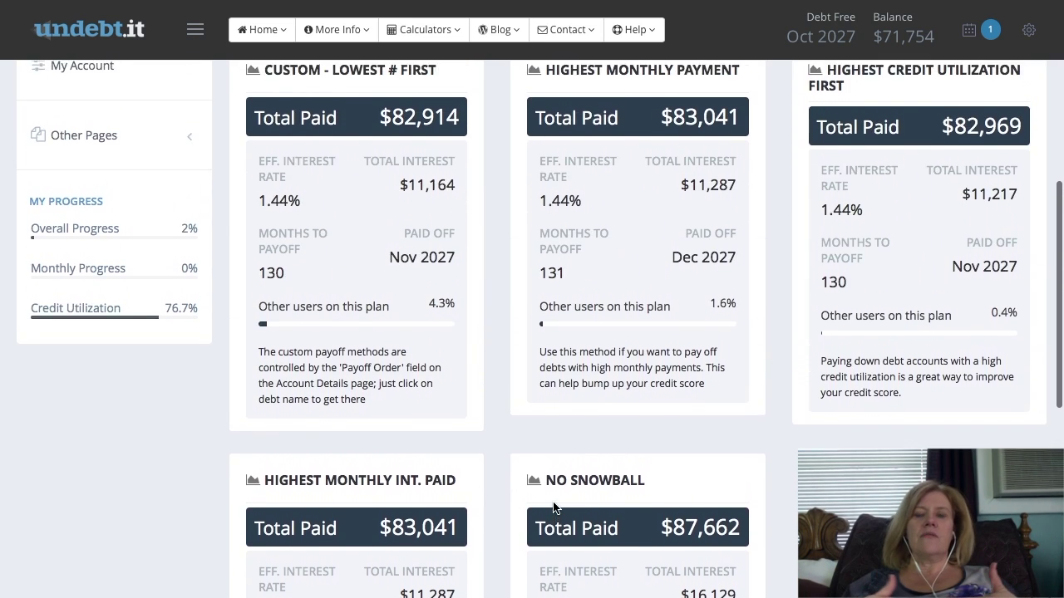
{"action": "scroll", "coordinate": [555, 508], "scroll_direction": "up", "scroll_amount": 6}
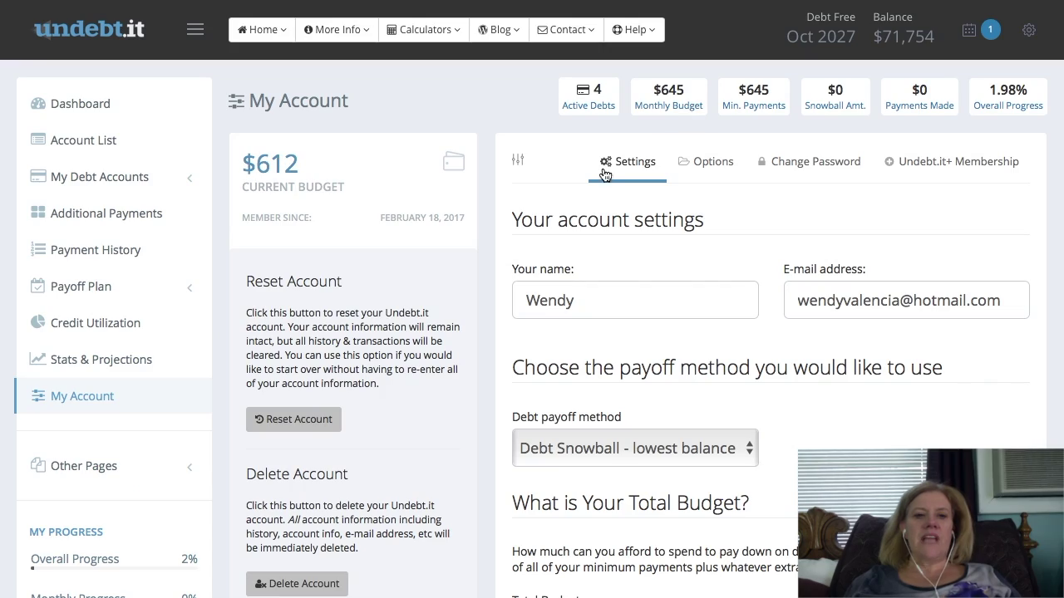
Replace the 645 total budget value with 2000.
{"action": "scroll", "coordinate": [628, 350], "scroll_direction": "down", "scroll_amount": 3}
{"action": "left_click", "coordinate": [639, 363]}
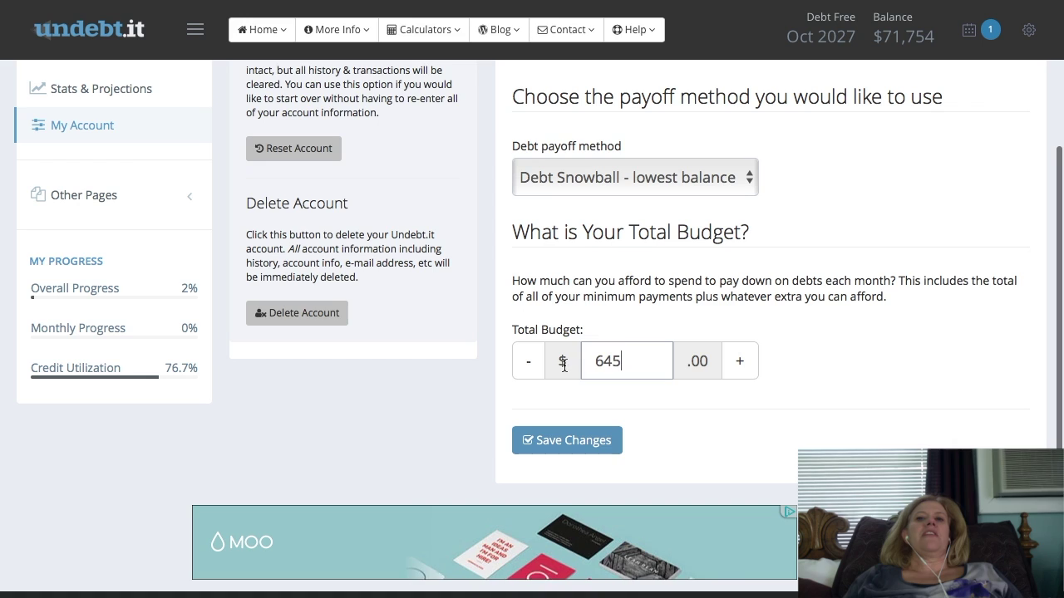
{"action": "double_click", "coordinate": [591, 361]}
{"action": "type", "text": "2"}
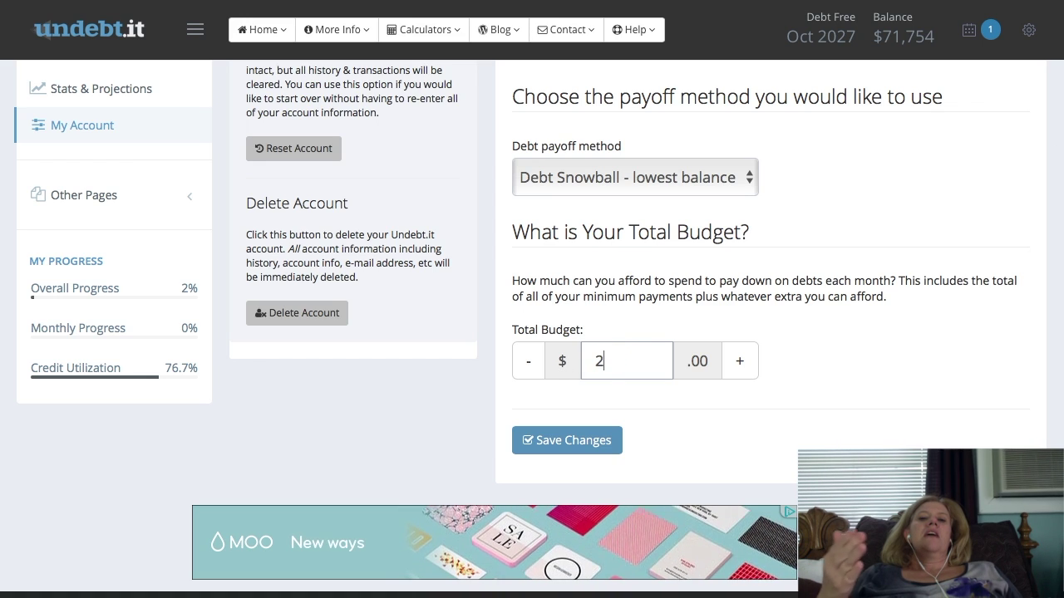
{"action": "type", "text": "000"}
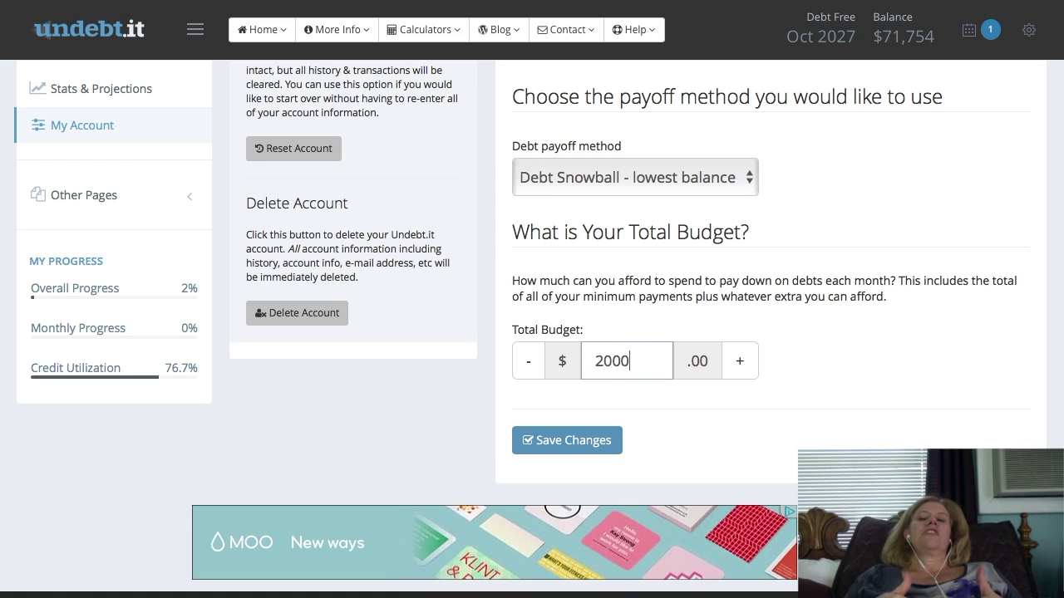
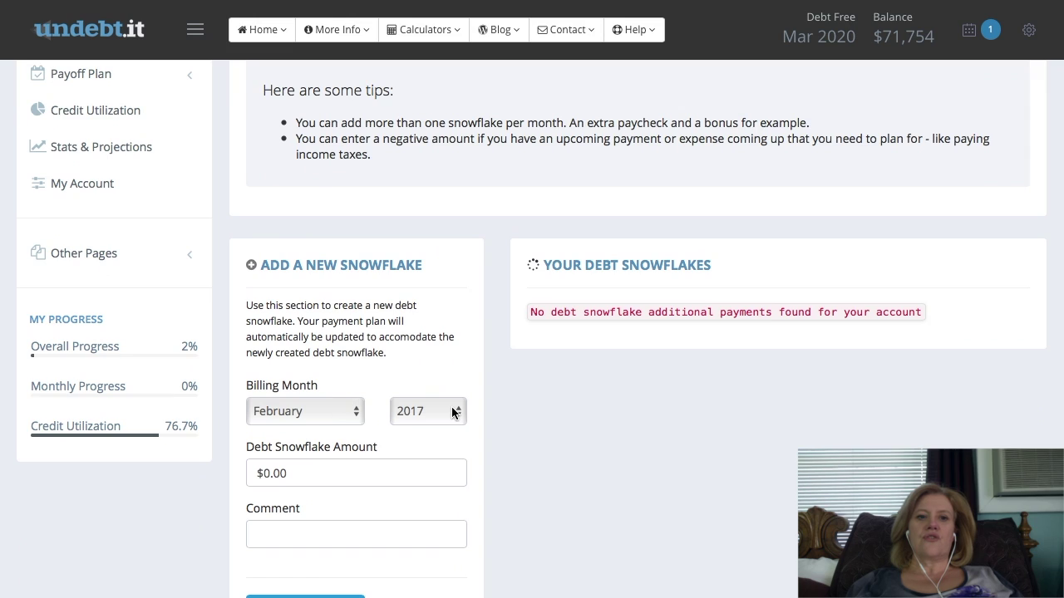
Submit a $1,500 snowflake for February 2017 with the comment 'Bonus at work'.
{"action": "left_click", "coordinate": [317, 474]}
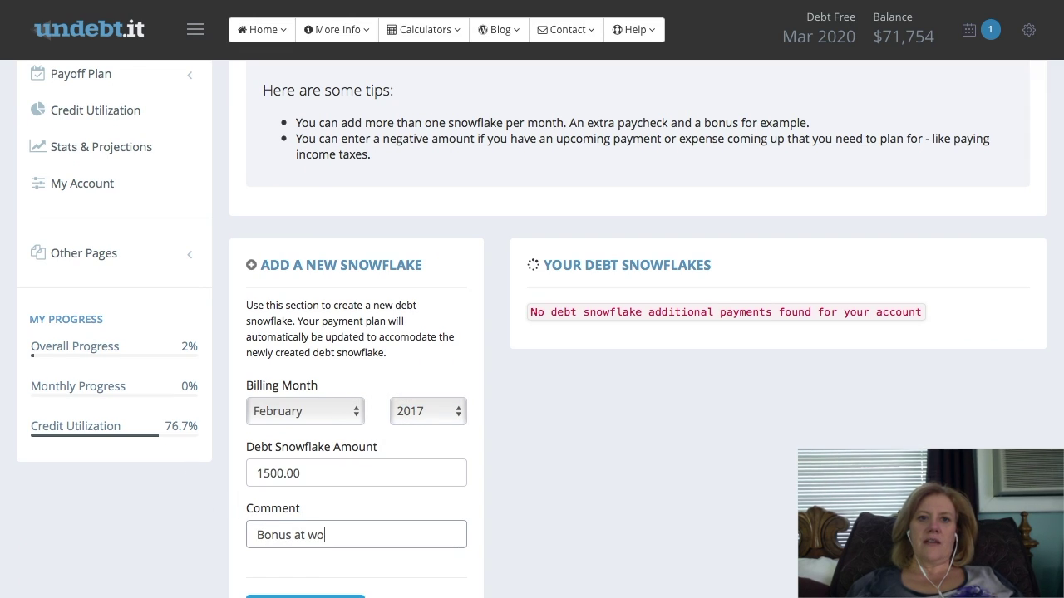
{"action": "key", "text": "Return"}
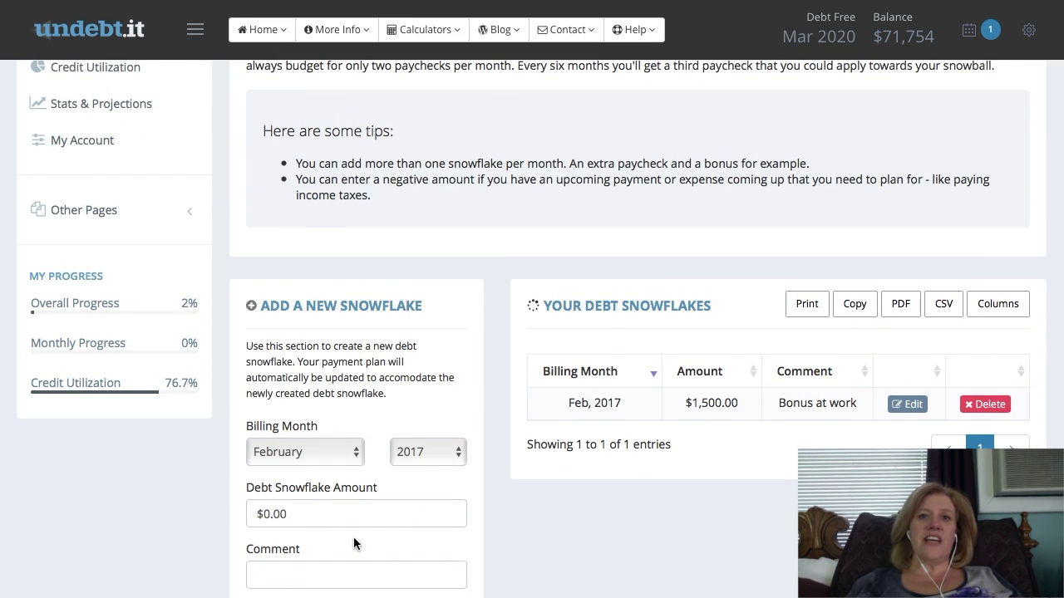
{"action": "scroll", "coordinate": [354, 544], "scroll_direction": "up", "scroll_amount": 1}
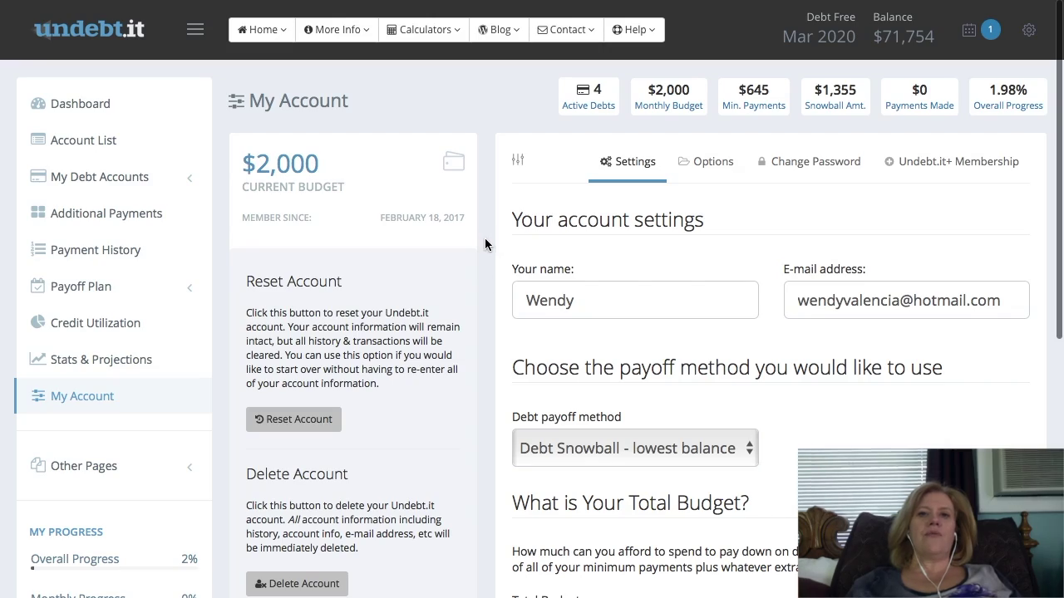
Change the Total Budget from 2000 to 3000, save it, and go to the Debt Snowball Table.
{"action": "scroll", "coordinate": [392, 420], "scroll_direction": "down", "scroll_amount": 3}
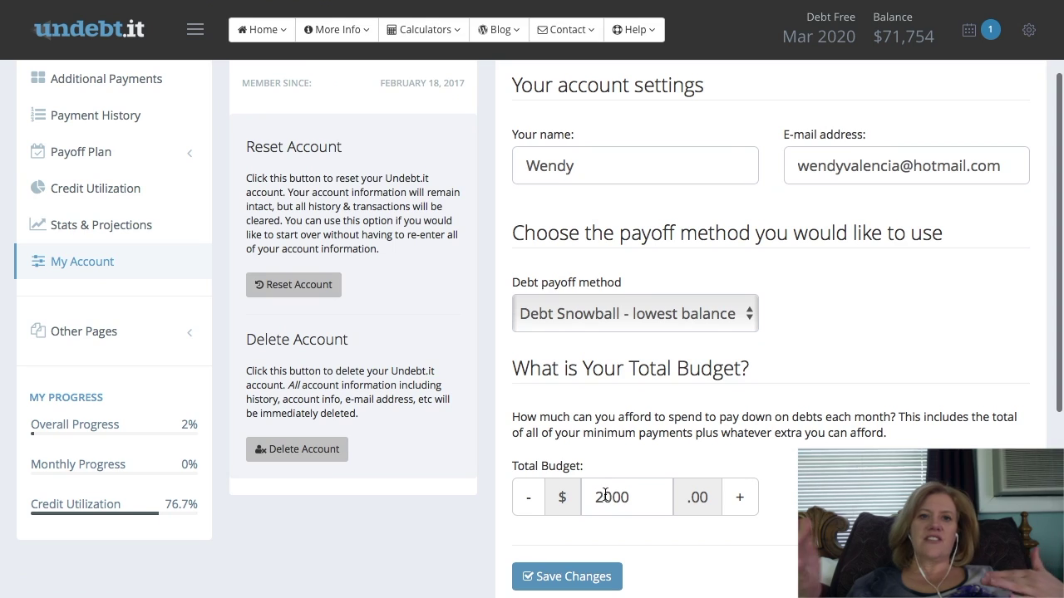
{"action": "key", "text": "BackSpace"}
{"action": "type", "text": "3"}
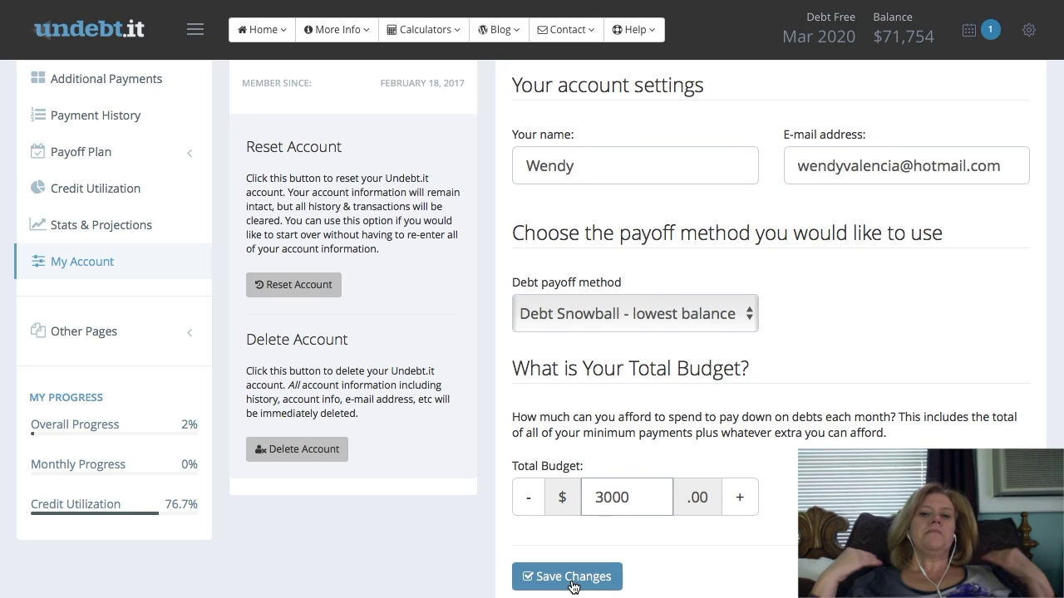
{"action": "left_click", "coordinate": [572, 586]}
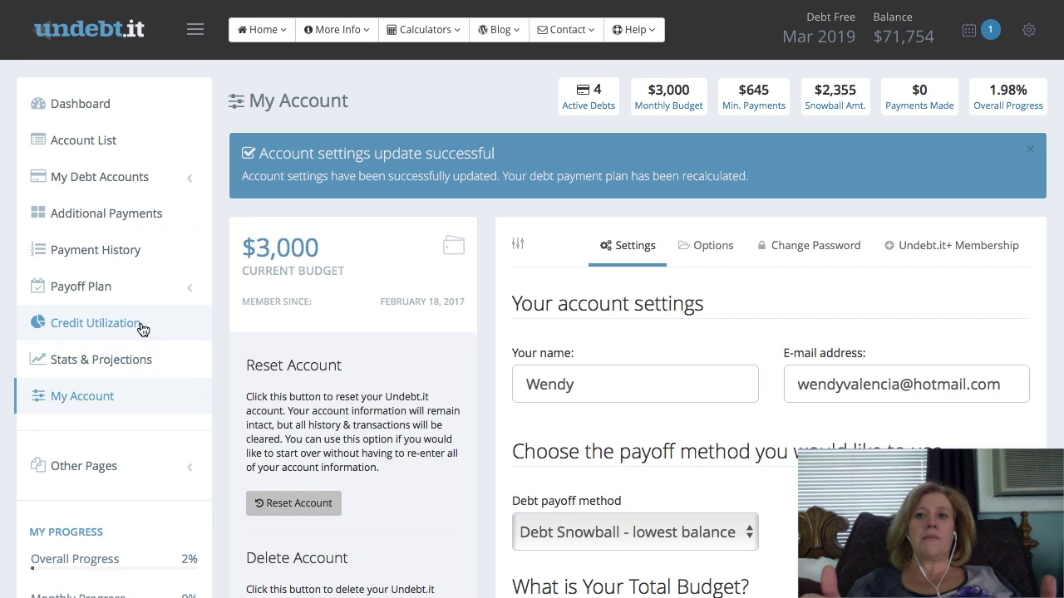
{"action": "left_click", "coordinate": [81, 286]}
{"action": "left_click", "coordinate": [112, 357]}
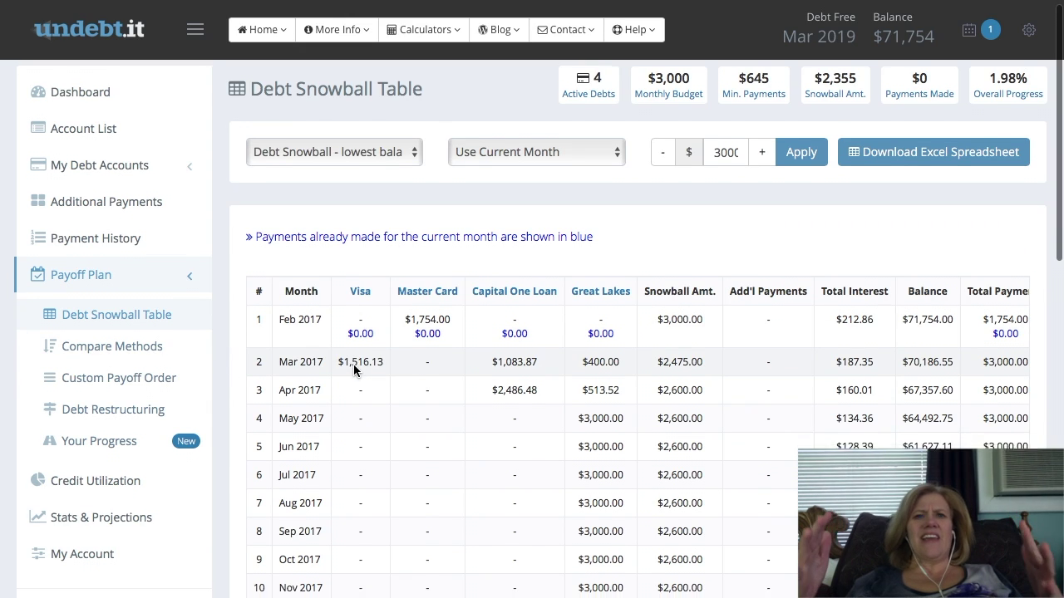
Scroll through the Debt Snowball Table's monthly payoff rows under the $3,000 budget.
{"action": "scroll", "coordinate": [333, 332], "scroll_direction": "down", "scroll_amount": 1}
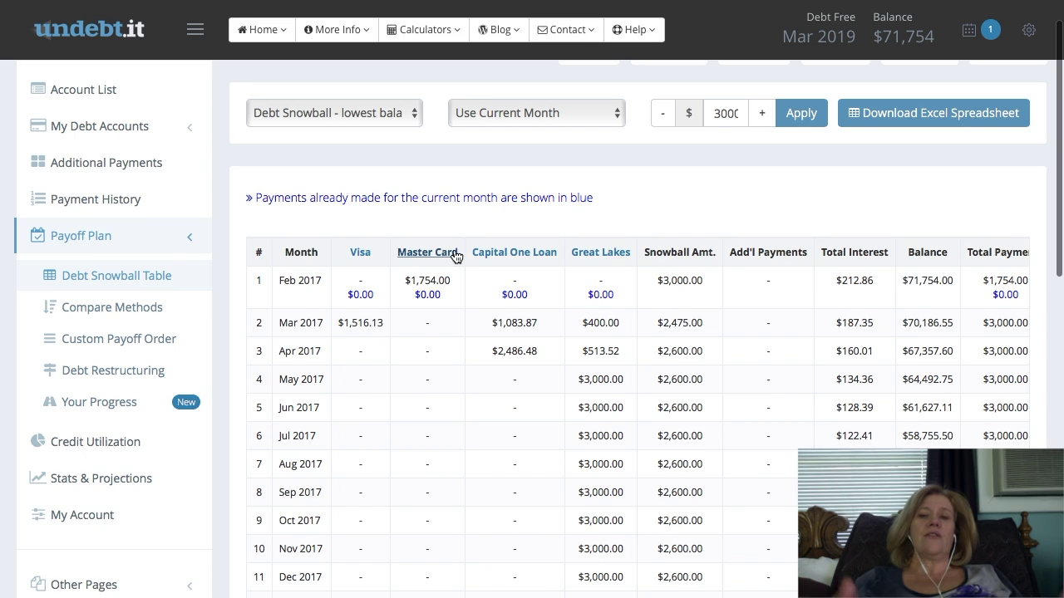
{"action": "scroll", "coordinate": [456, 254], "scroll_direction": "up", "scroll_amount": 1}
{"action": "scroll", "coordinate": [455, 249], "scroll_direction": "down", "scroll_amount": 1}
{"action": "scroll", "coordinate": [455, 249], "scroll_direction": "up", "scroll_amount": 1}
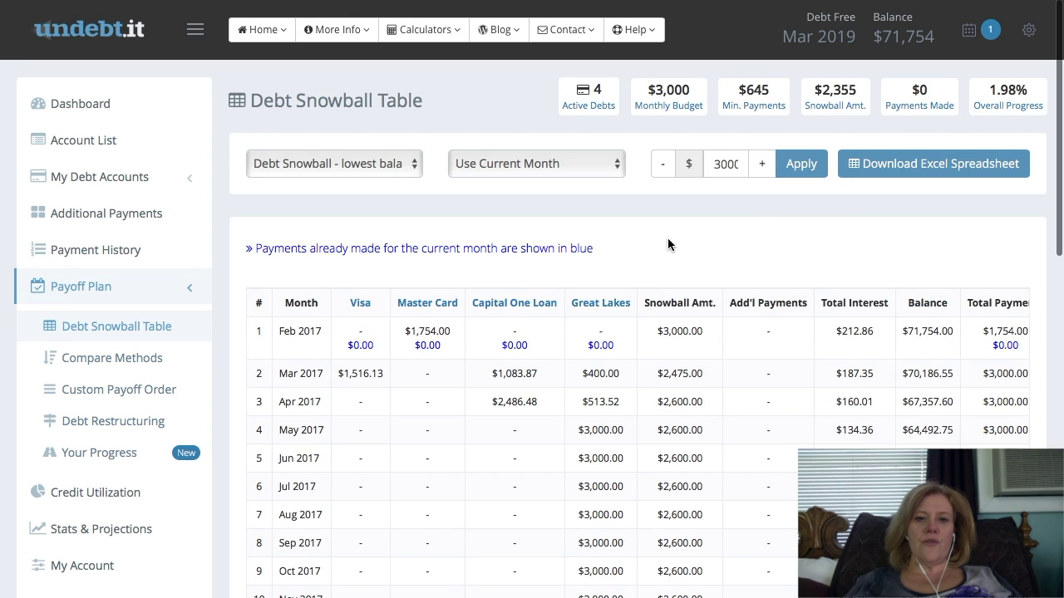
{"action": "scroll", "coordinate": [456, 426], "scroll_direction": "down", "scroll_amount": 1}
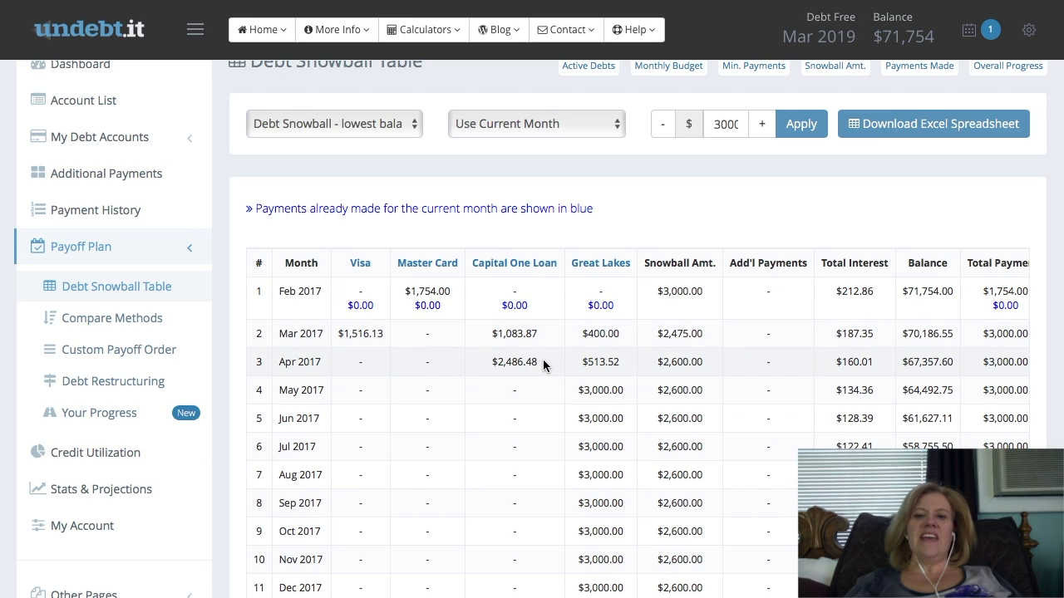
{"action": "scroll", "coordinate": [581, 362], "scroll_direction": "down", "scroll_amount": 1}
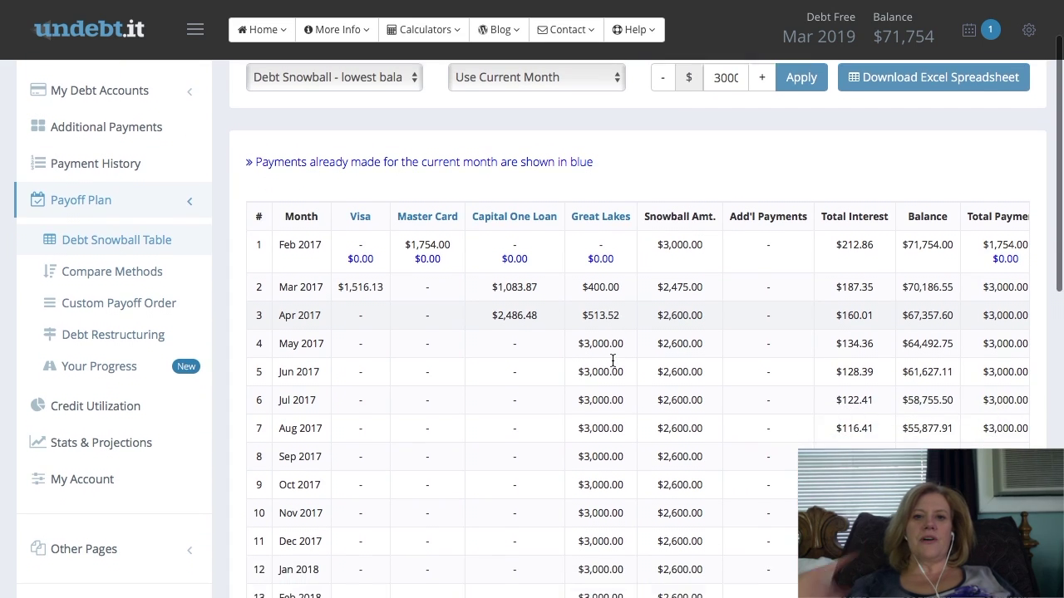
{"action": "scroll", "coordinate": [618, 357], "scroll_direction": "down", "scroll_amount": 2}
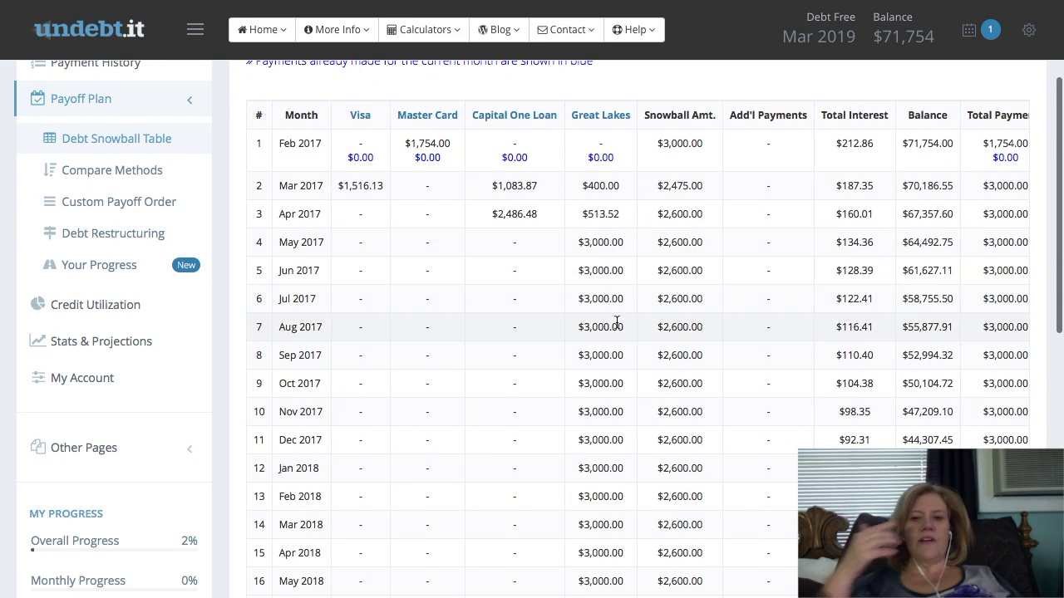
{"action": "scroll", "coordinate": [604, 444], "scroll_direction": "down", "scroll_amount": 3}
{"action": "scroll", "coordinate": [602, 447], "scroll_direction": "down", "scroll_amount": 5}
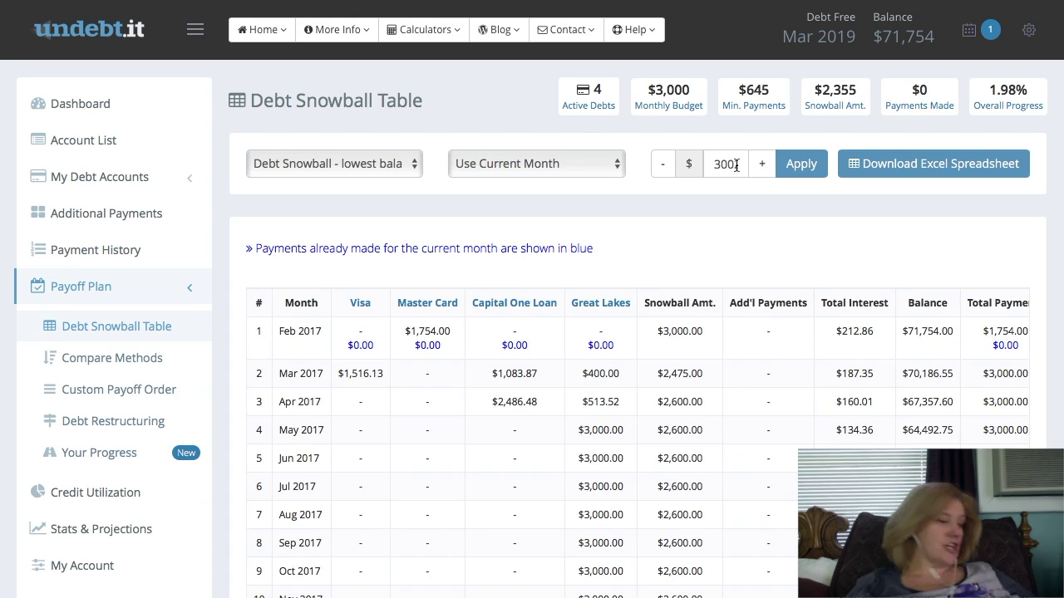
Apply a 5000 budget to the plan and review the recalculated snowball schedule.
{"action": "type", "text": "500"}
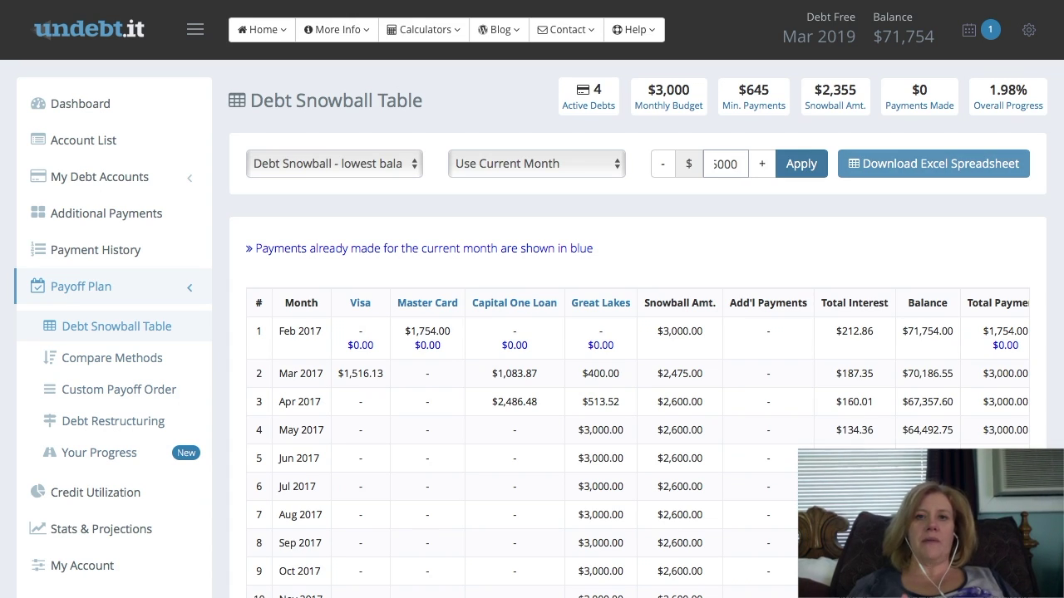
{"action": "left_click", "coordinate": [796, 164]}
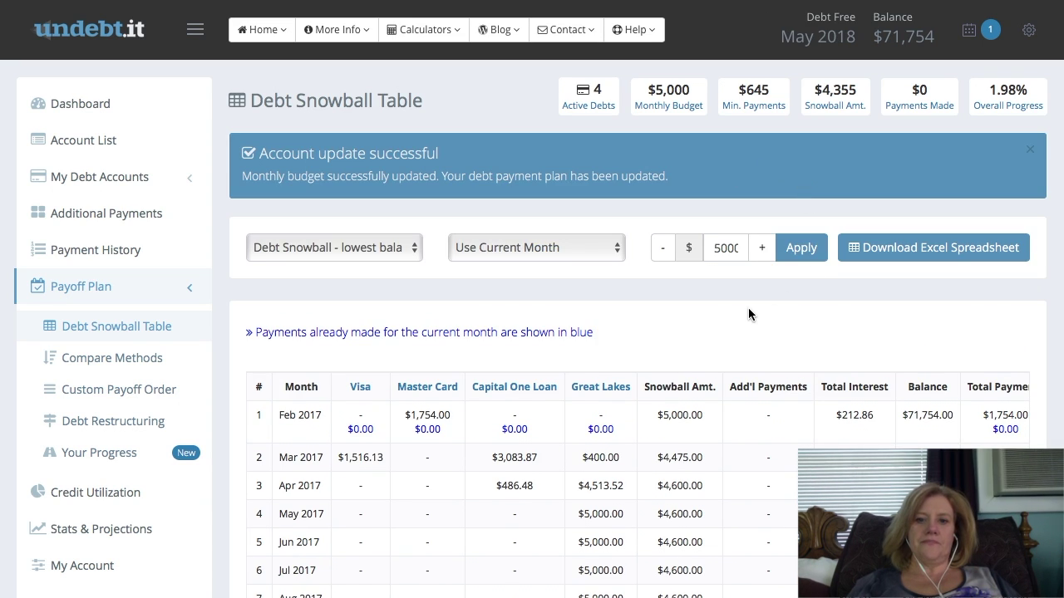
{"action": "scroll", "coordinate": [748, 313], "scroll_direction": "down", "scroll_amount": 3}
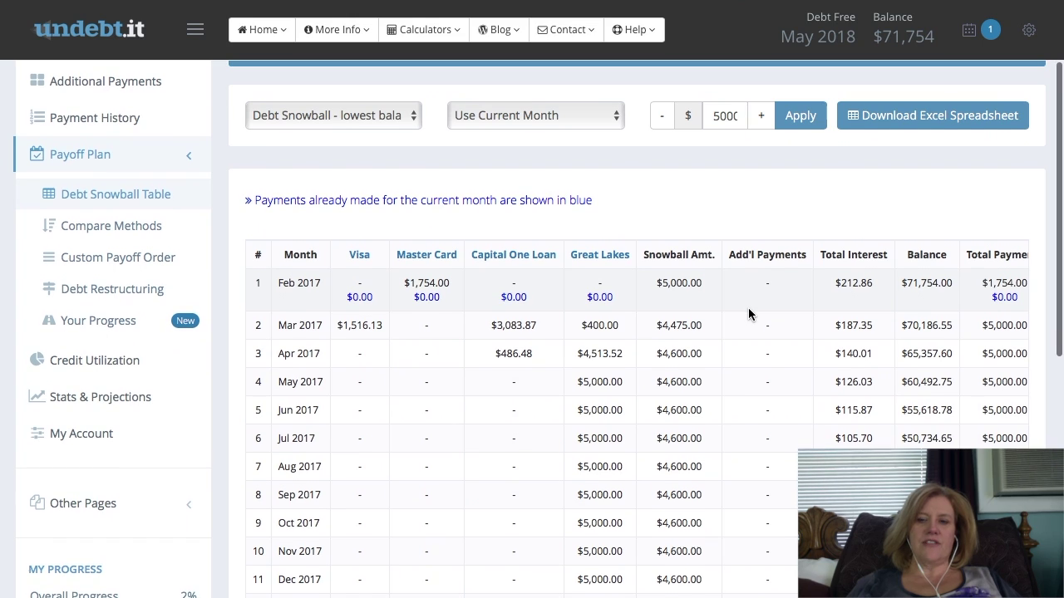
{"action": "scroll", "coordinate": [748, 313], "scroll_direction": "down", "scroll_amount": 1}
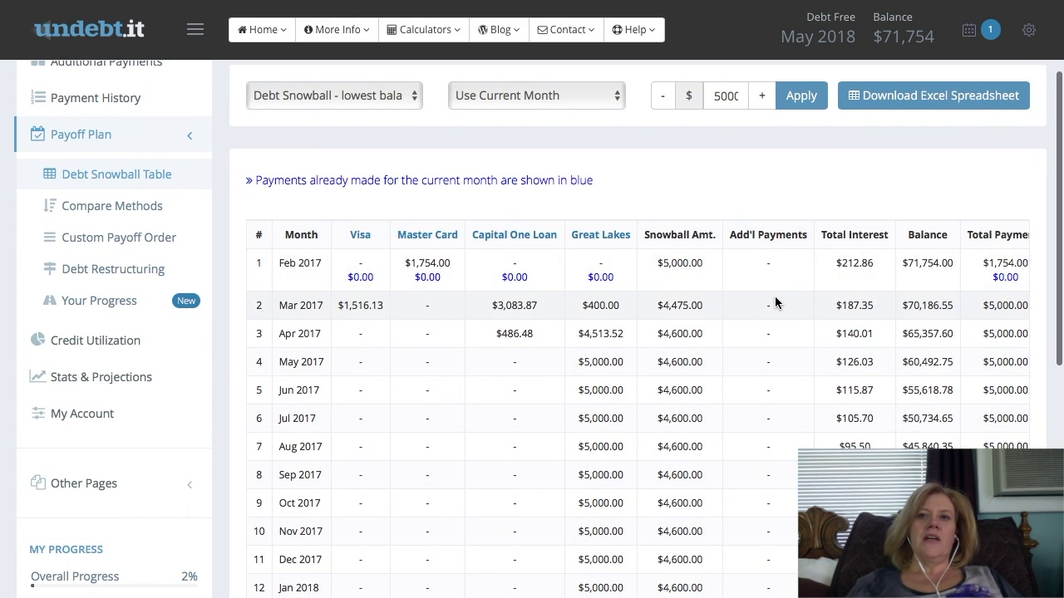
{"action": "scroll", "coordinate": [775, 396], "scroll_direction": "down", "scroll_amount": 1}
{"action": "scroll", "coordinate": [775, 395], "scroll_direction": "down", "scroll_amount": 5}
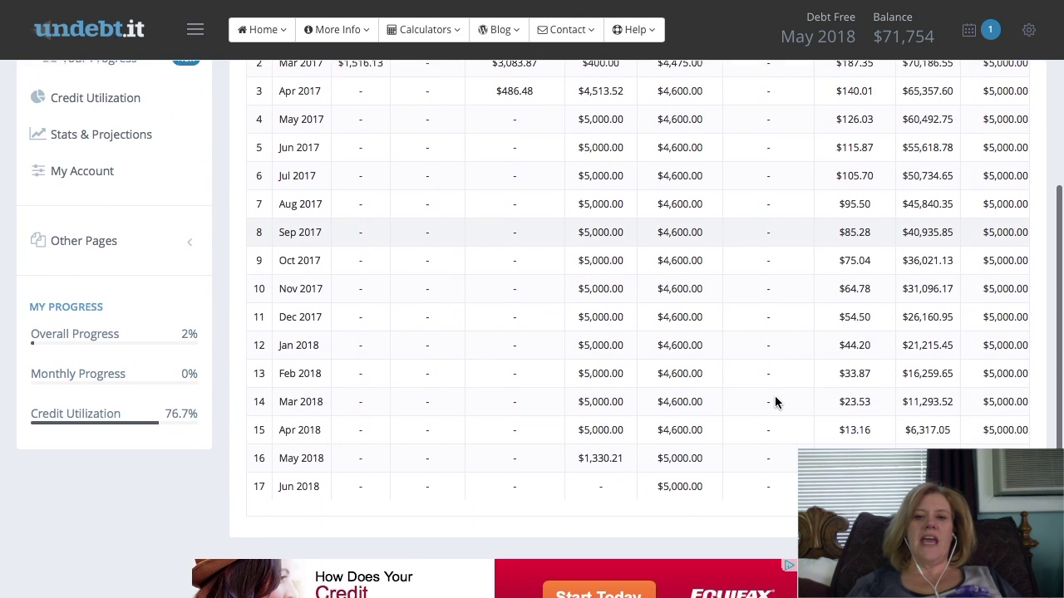
{"action": "scroll", "coordinate": [774, 395], "scroll_direction": "up", "scroll_amount": 8}
{"action": "scroll", "coordinate": [775, 395], "scroll_direction": "up", "scroll_amount": 2}
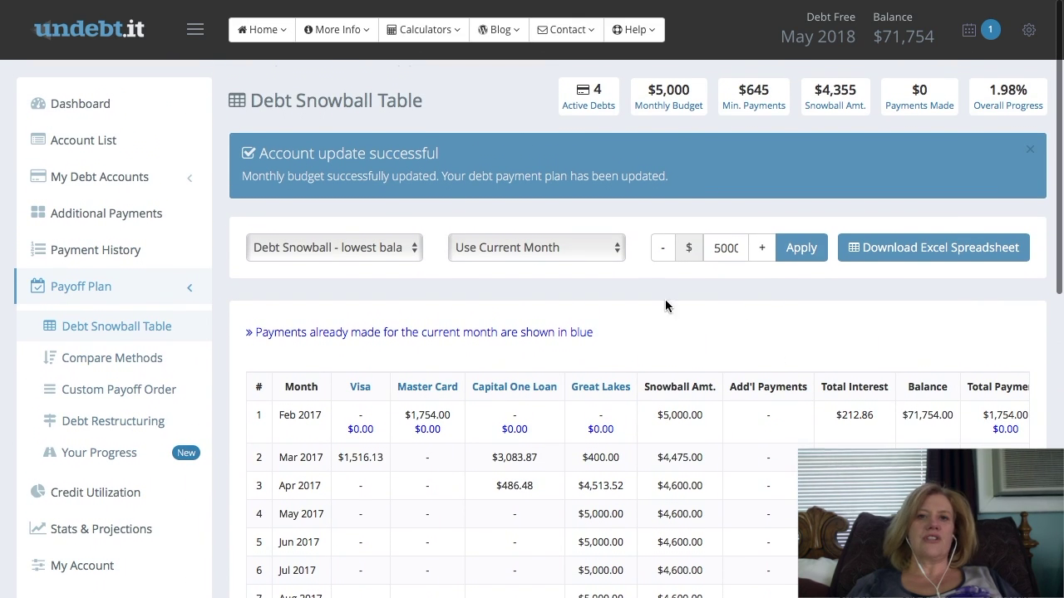
{"action": "scroll", "coordinate": [788, 322], "scroll_direction": "down", "scroll_amount": 1}
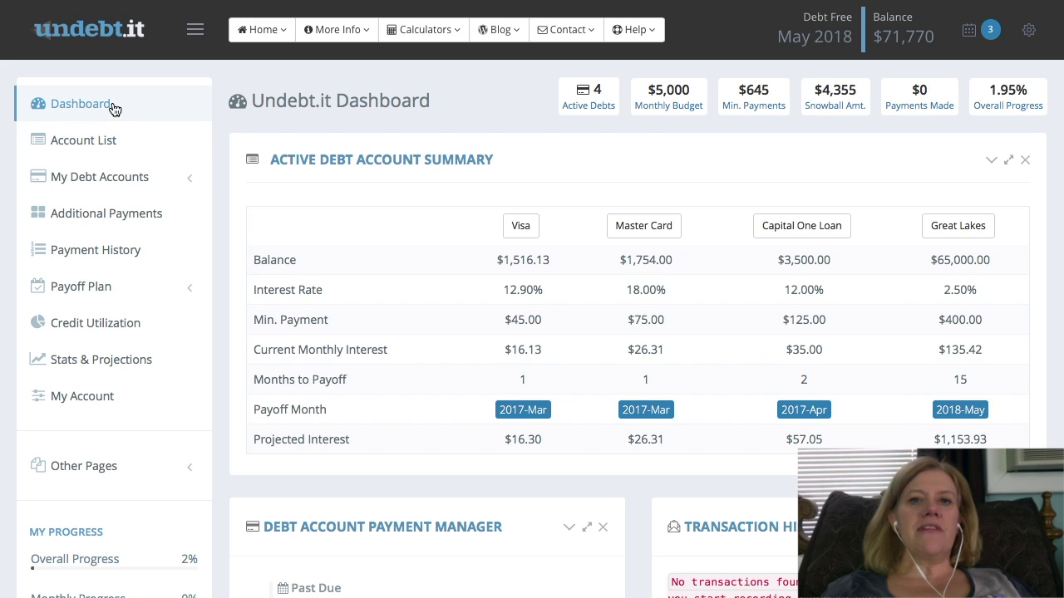
Quick Pay the Master Card's full $1,754.00 balance in the Debt Account Payment Manager.
{"action": "scroll", "coordinate": [430, 565], "scroll_direction": "down", "scroll_amount": 5}
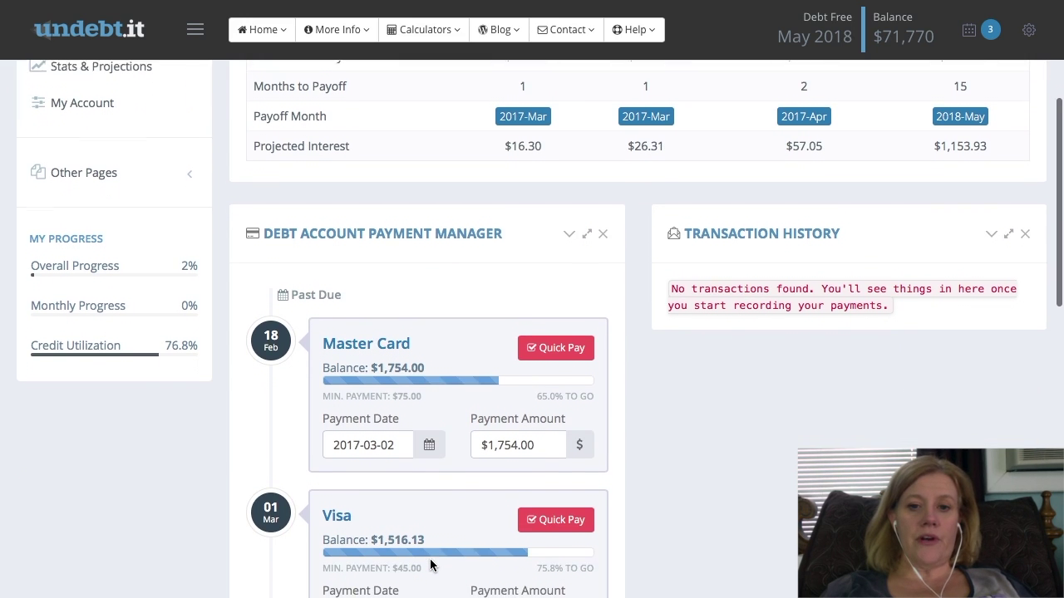
{"action": "left_click", "coordinate": [563, 330]}
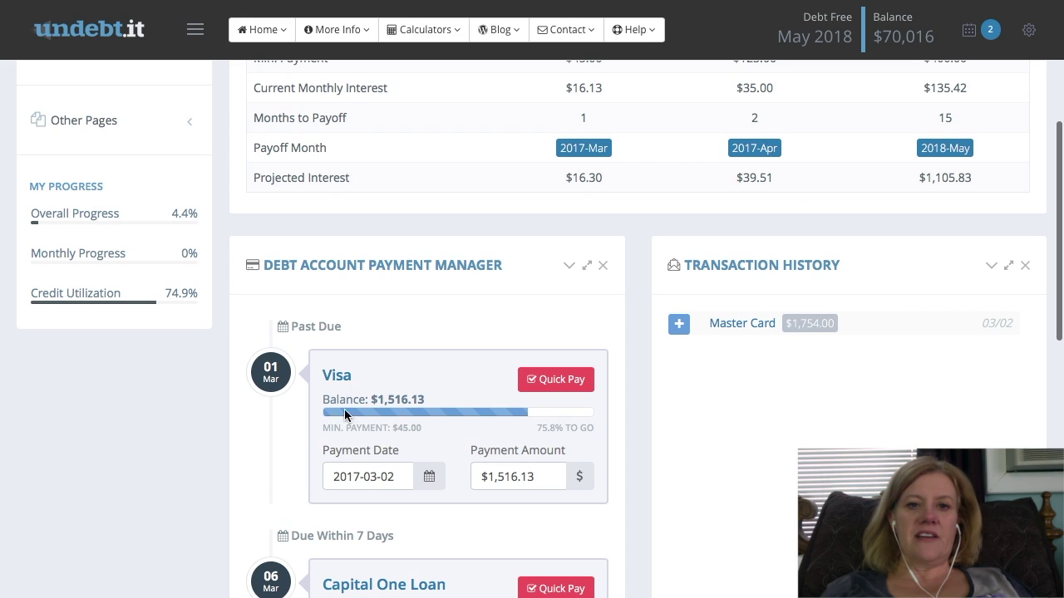
{"action": "scroll", "coordinate": [399, 484], "scroll_direction": "down", "scroll_amount": 7}
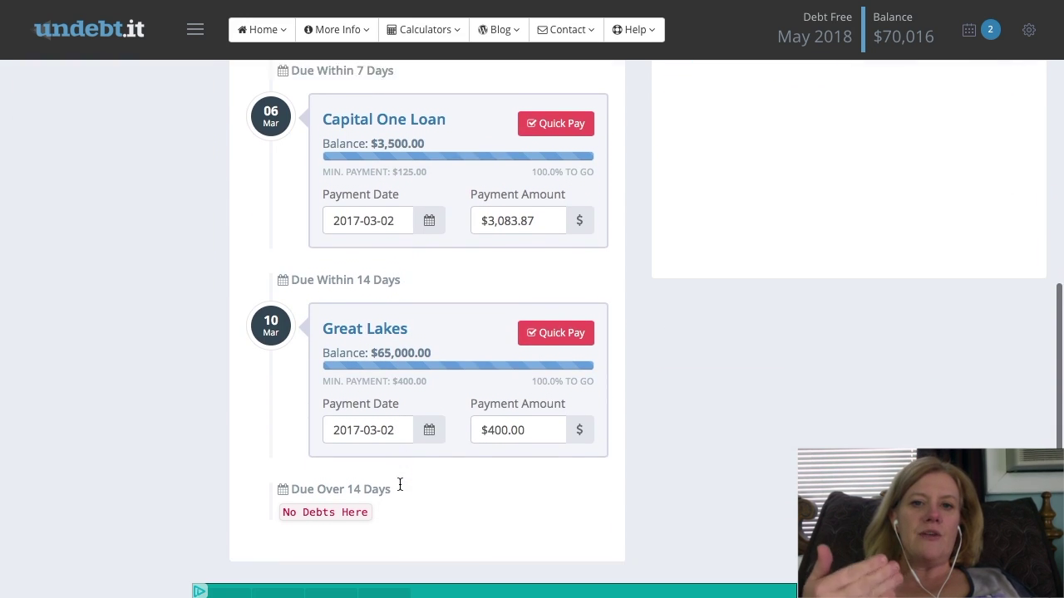